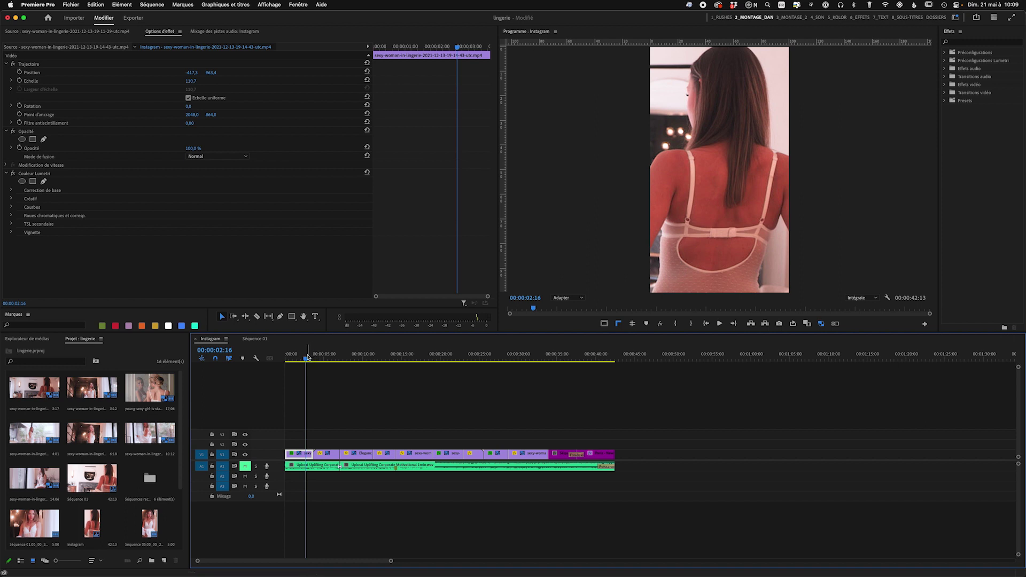
Step: Return the playhead to the start of Séquence 01 and mute audio track A1
left_click_drag(308, 360, 282, 359)
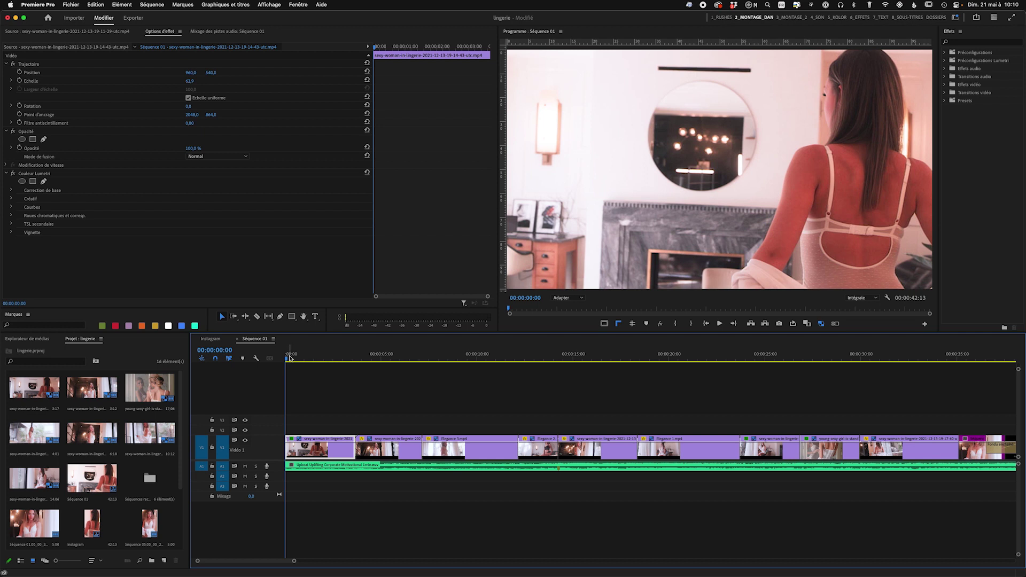
mouse_move(287, 356)
left_mouse_down()
mouse_move(852, 332)
mouse_move(284, 339)
left_mouse_up()
left_click(245, 466)
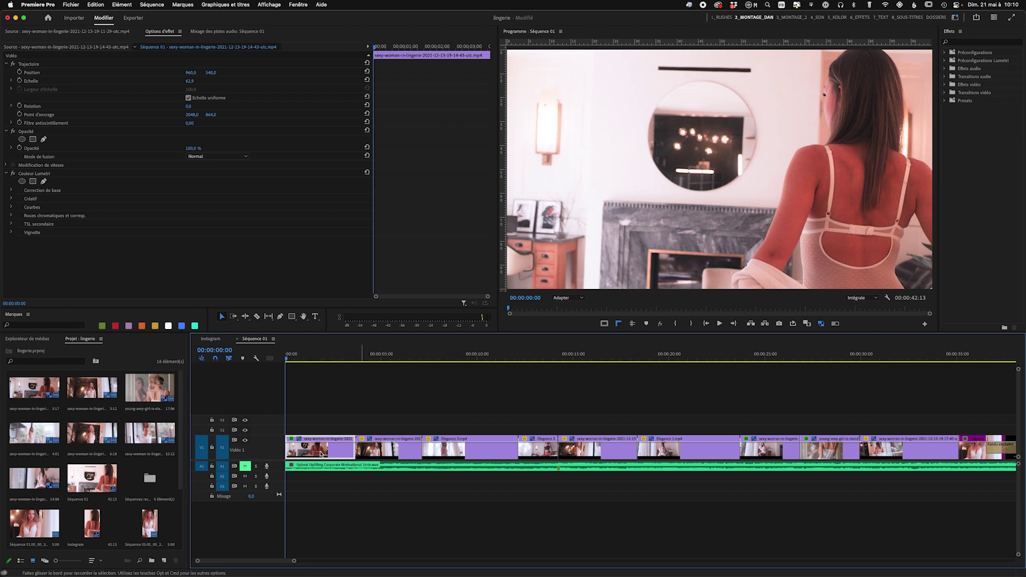
Step: Auto-reframe Séquence 01 into a new Vertical 9:16 sequence with motion tracking set to Mouvement plus rapide and no nesting
left_click(155, 6)
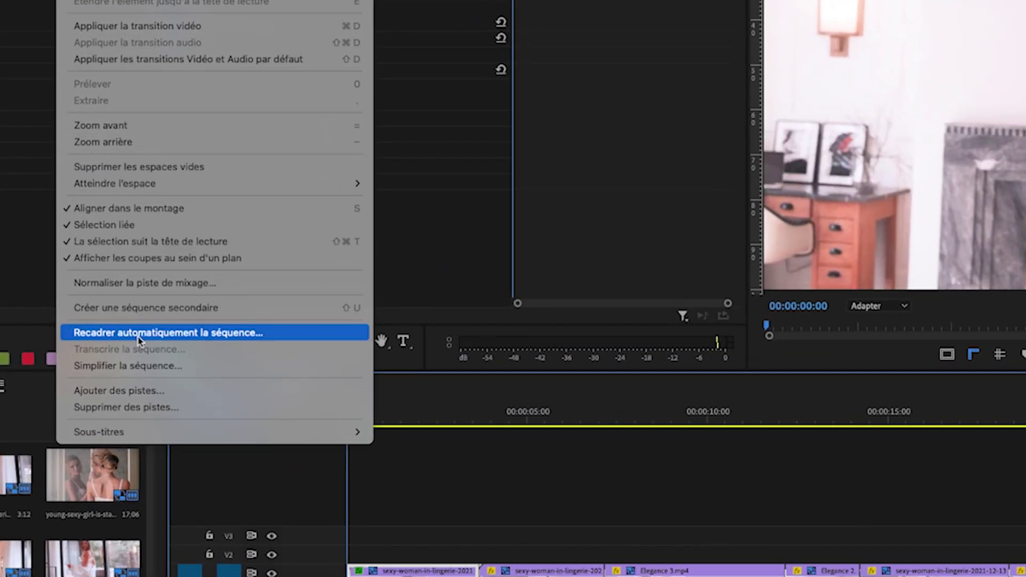
left_click(138, 337)
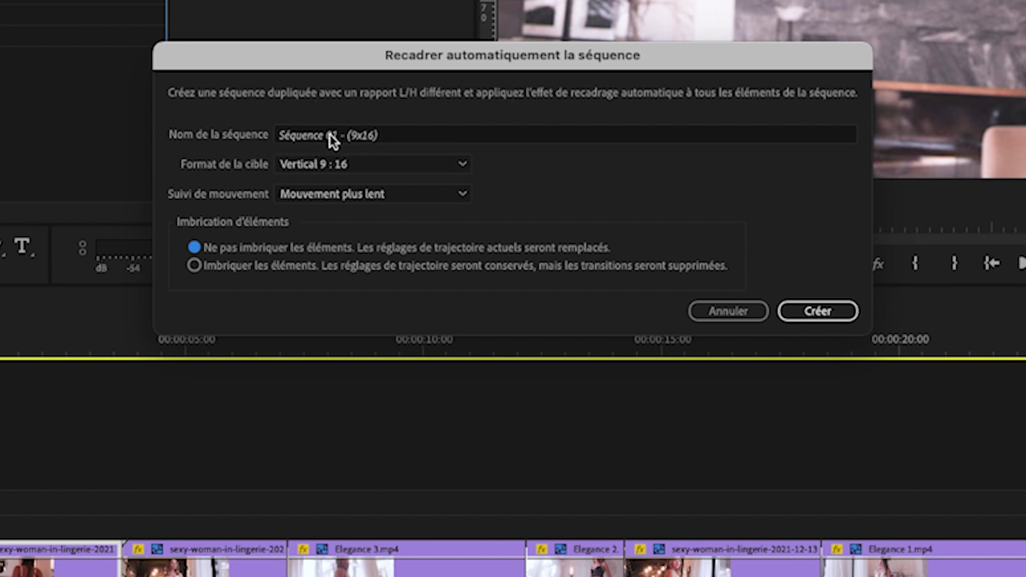
left_click(350, 165)
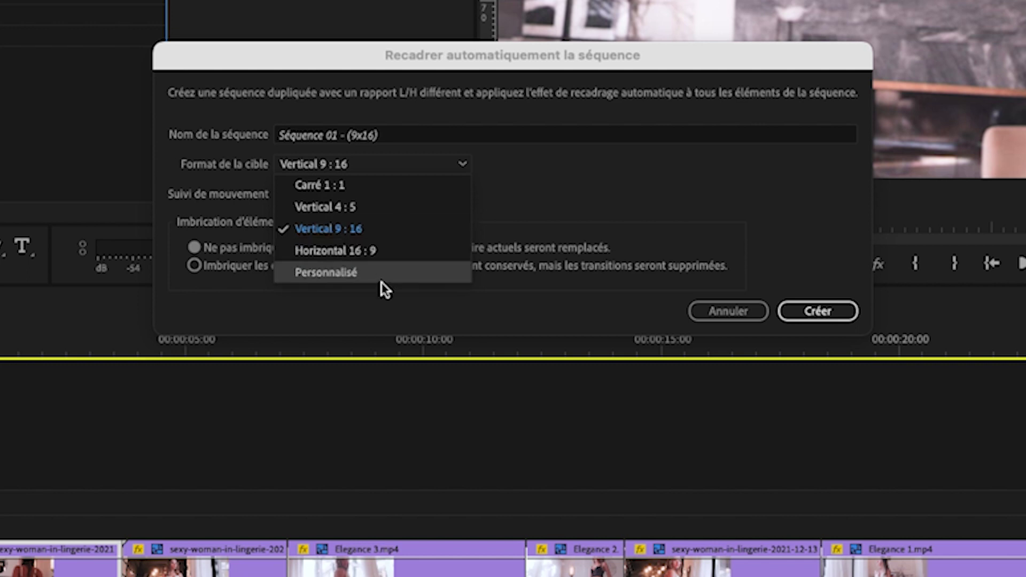
left_click(381, 231)
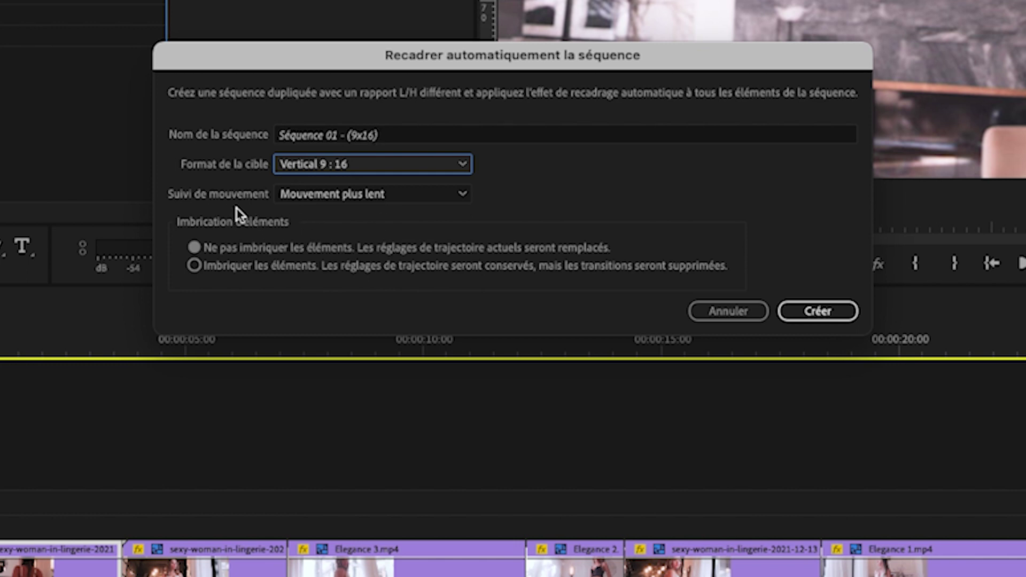
left_click(355, 196)
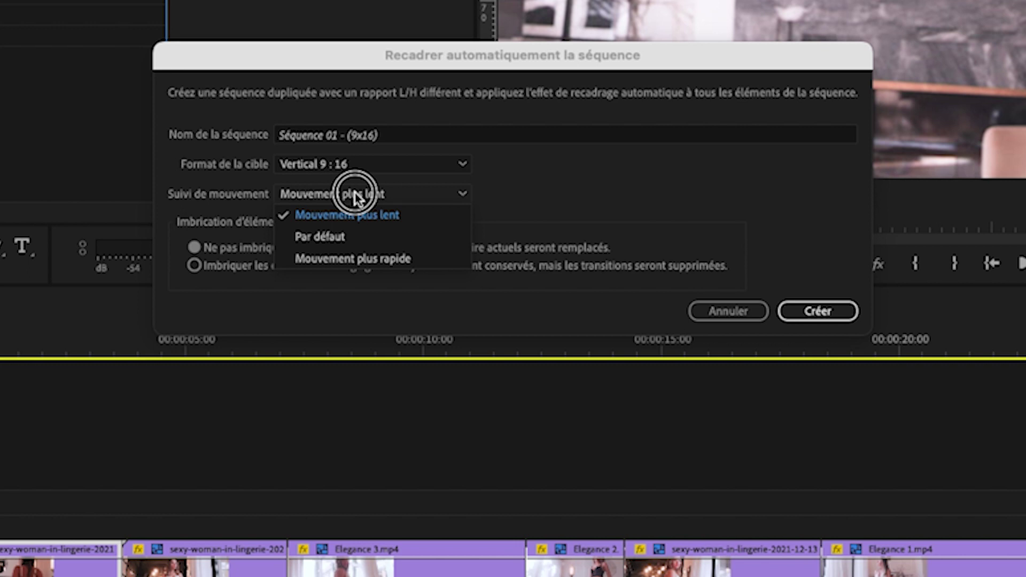
left_click(355, 258)
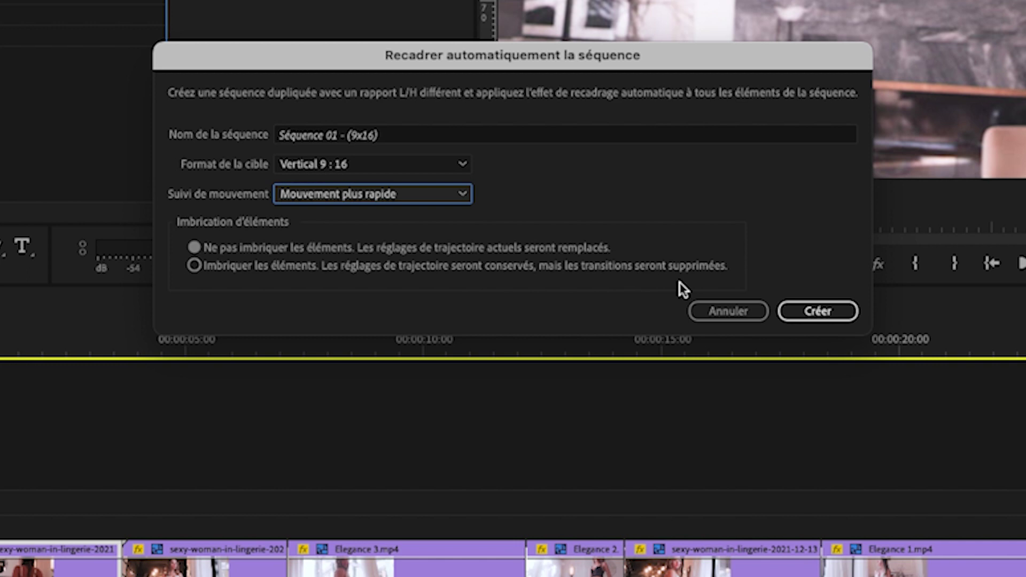
left_click(838, 313)
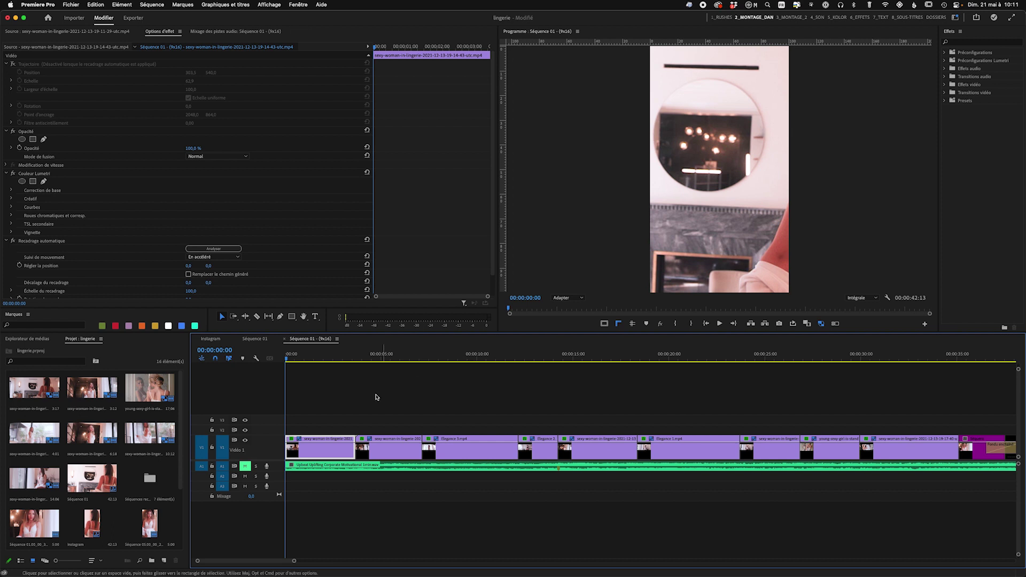
Step: Play the reframed sequence from the start and scrub back to the second clip to check how subjects are framed
left_click_drag(287, 360, 265, 358)
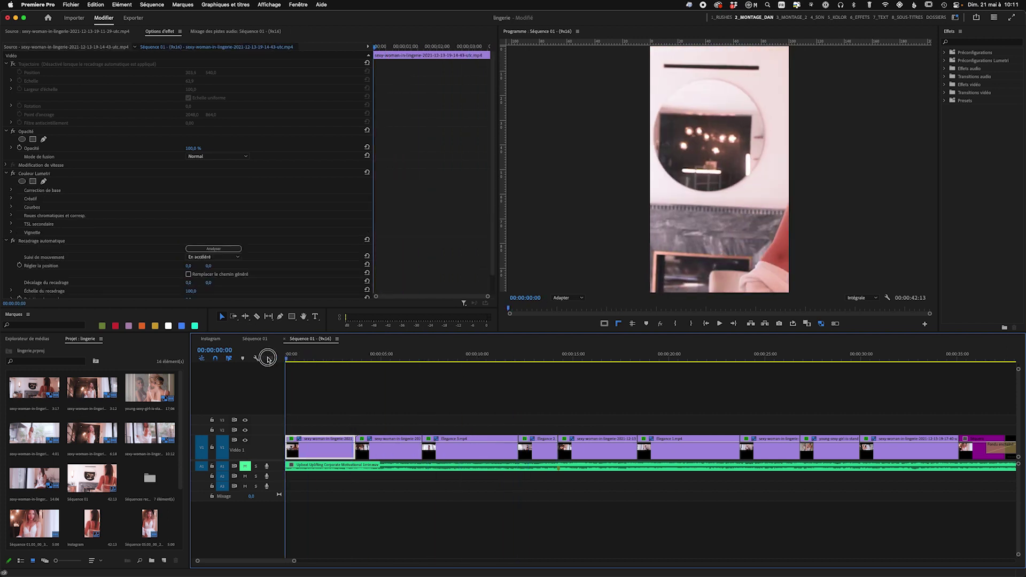
key("space")
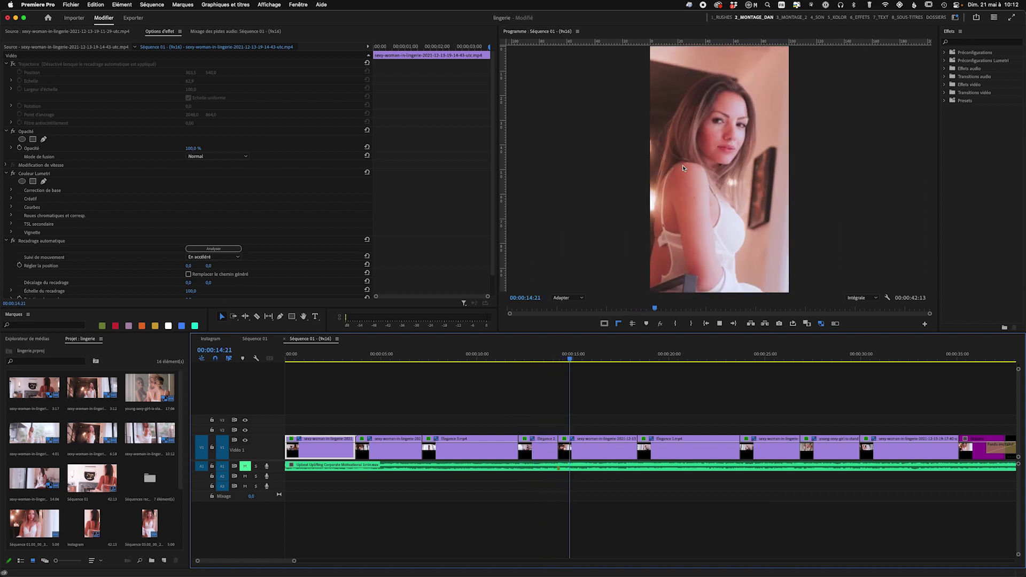
key("space")
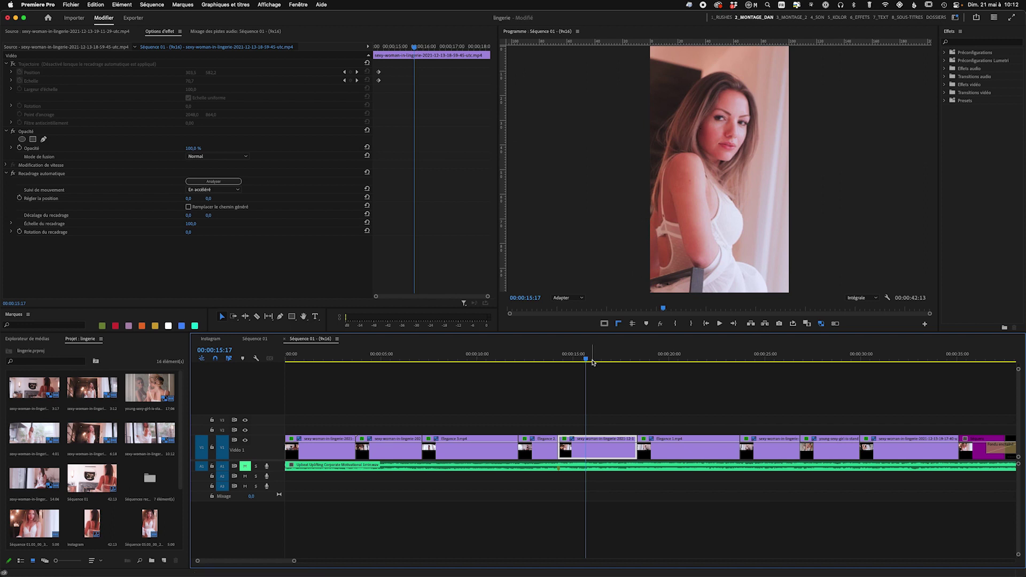
left_click(541, 360)
left_click_drag(541, 361, 384, 358)
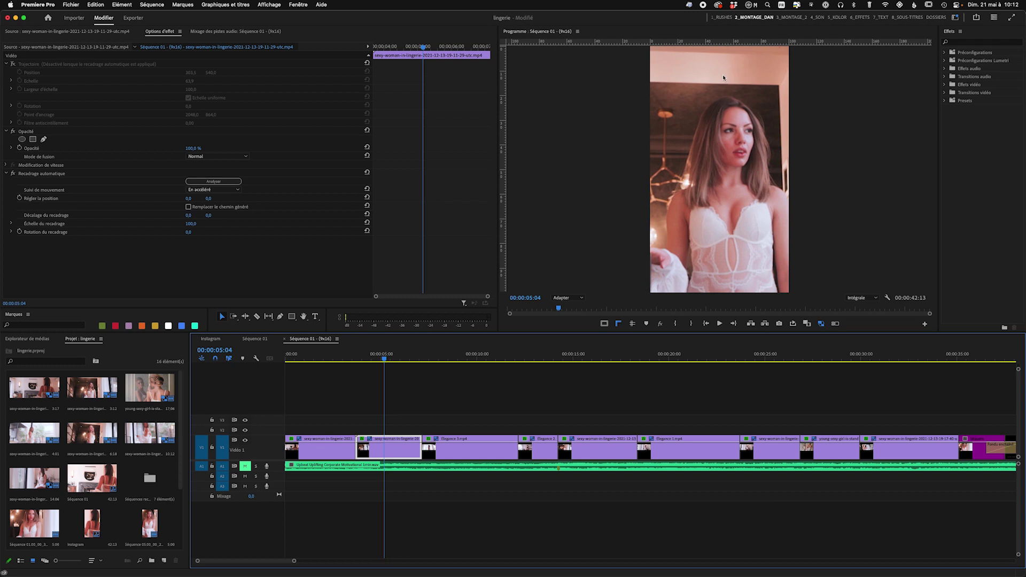
Step: Enable the Trajectoire effect on the first clip and set its horizontal position to about -295 to center the woman in frame
left_click_drag(383, 360, 317, 360)
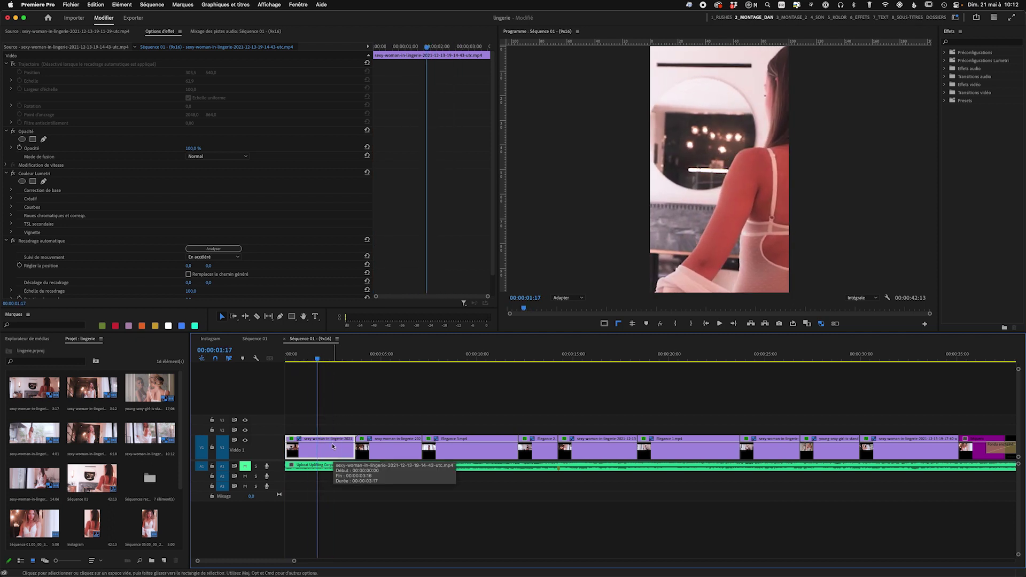
mouse_move(318, 360)
left_mouse_down()
mouse_move(288, 361)
mouse_move(362, 359)
mouse_move(298, 362)
left_mouse_up()
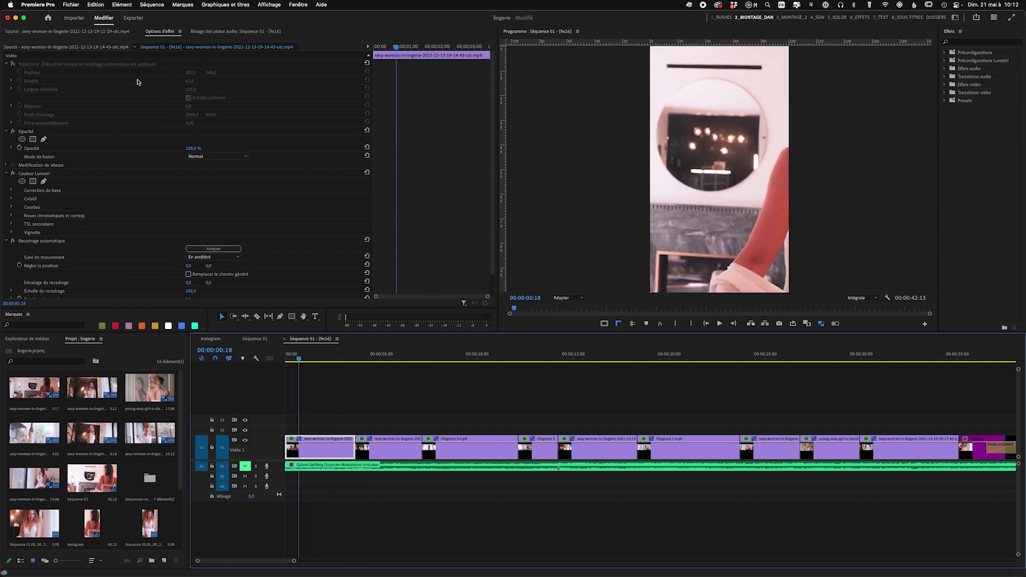
left_click(13, 64)
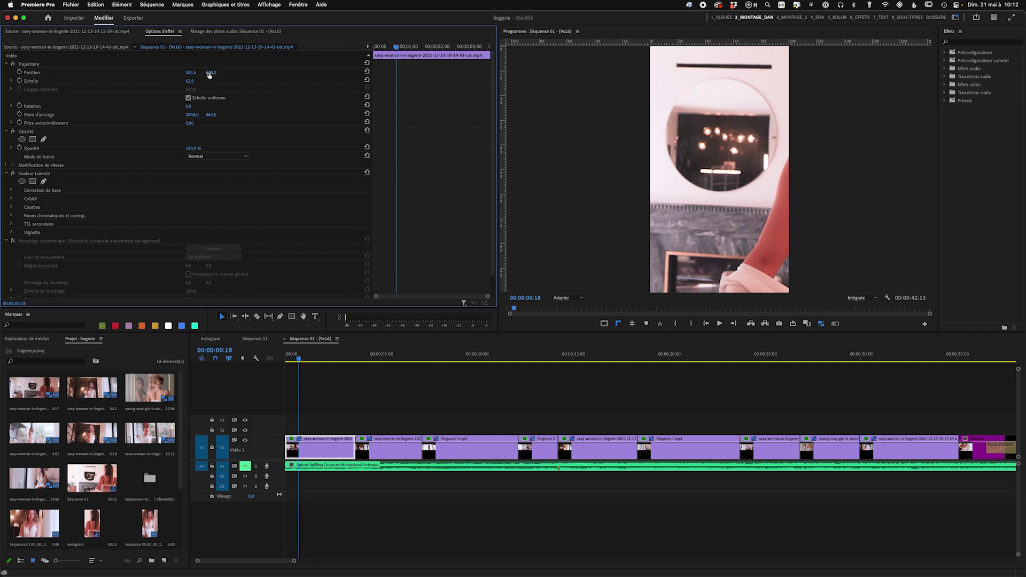
left_click_drag(396, 48, 376, 47)
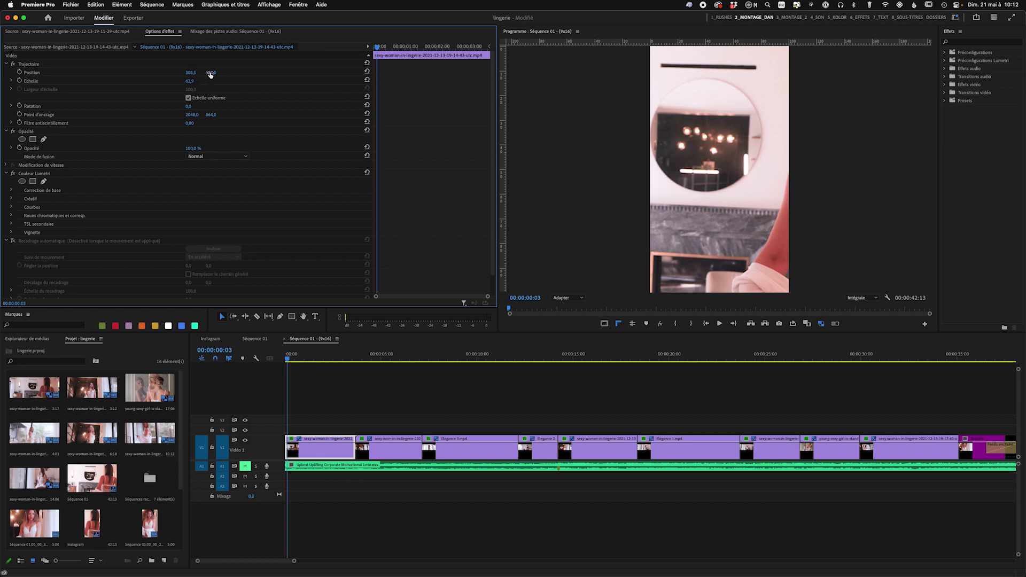
left_click_drag(191, 72, 123, 72)
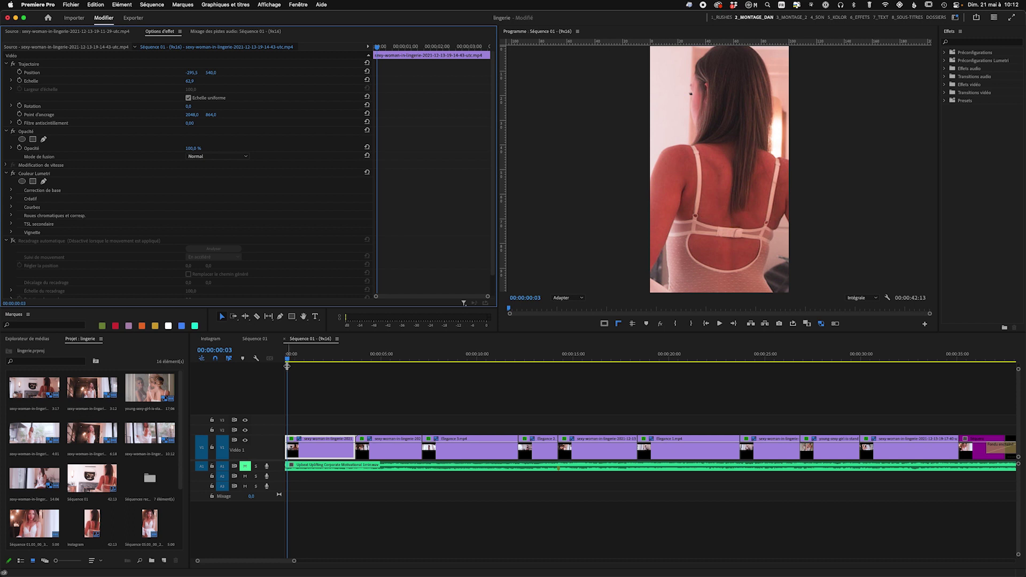
Step: Check the second clip's reframing and close the Séquence 01 - (9x16) timeline
left_click_drag(288, 361, 379, 359)
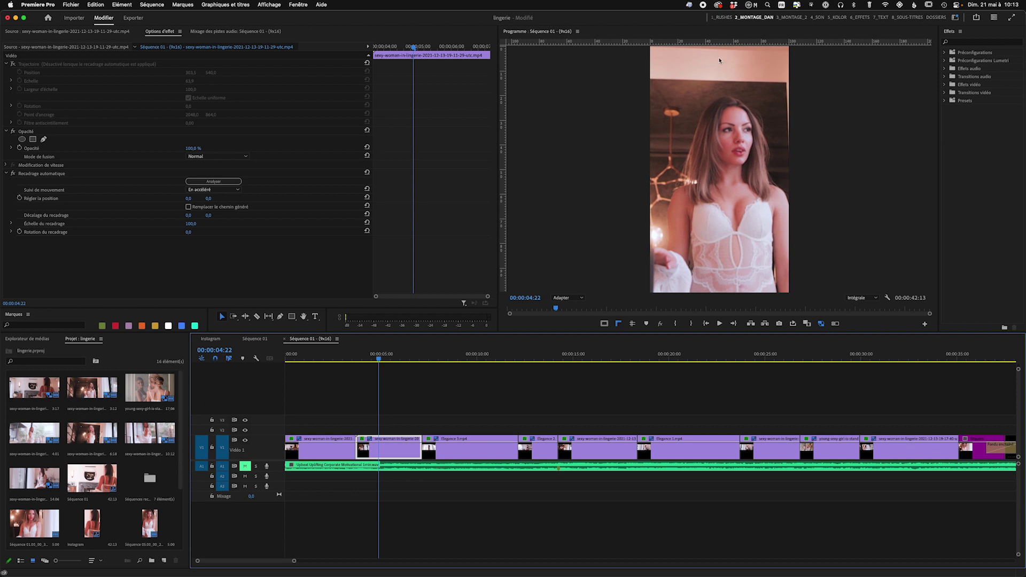
left_click(379, 358)
left_click_drag(378, 358, 225, 355)
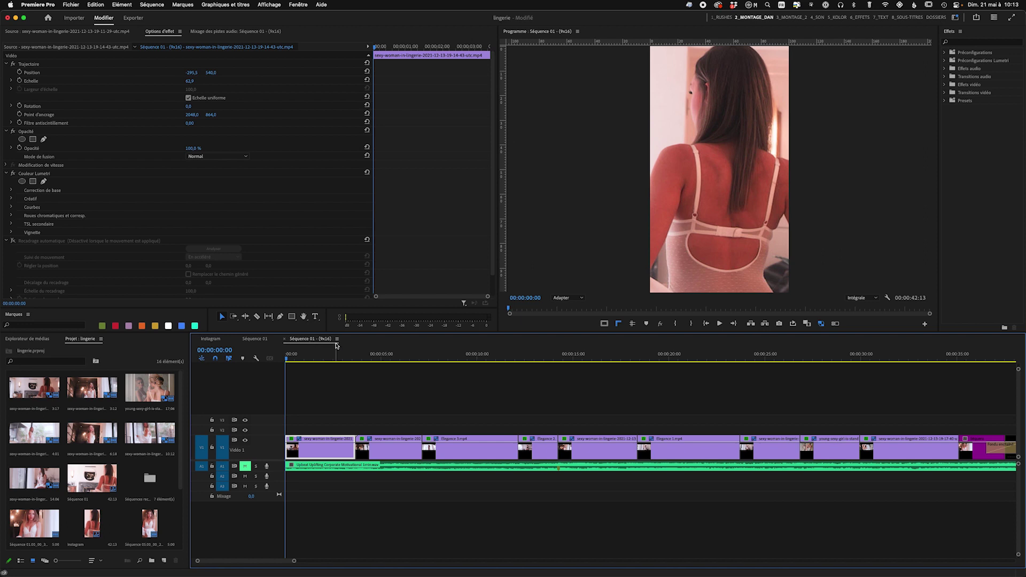
left_click(338, 339)
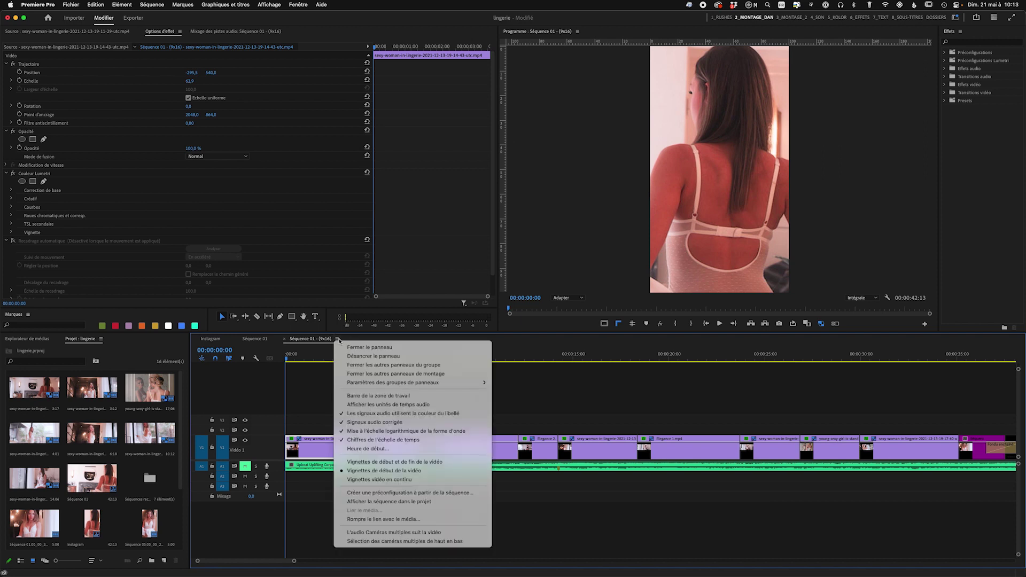
left_click(355, 348)
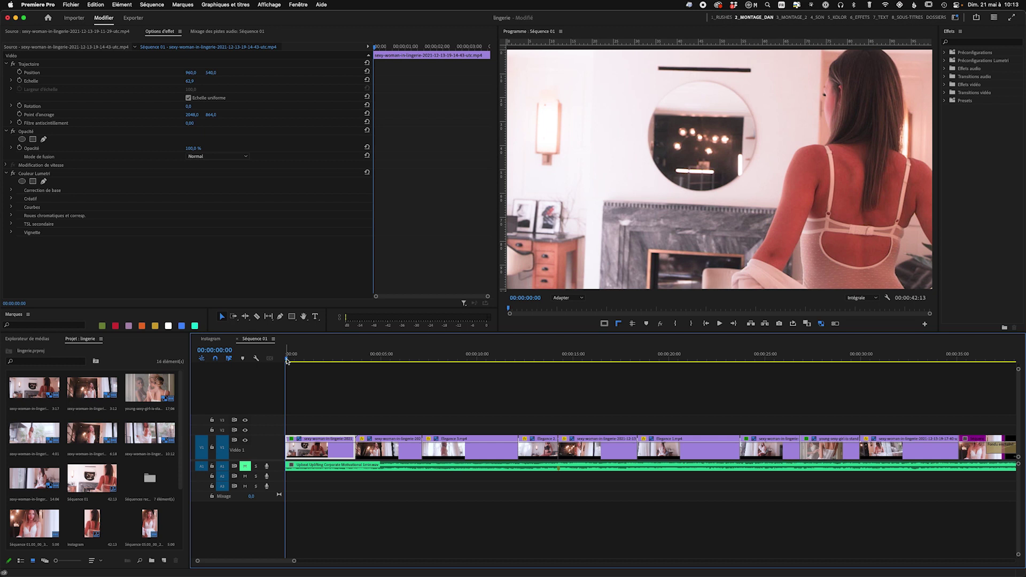
Step: Start a new sequence based on the Digital SLR 1080p preset DSLR 1080p30
left_click(74, 8)
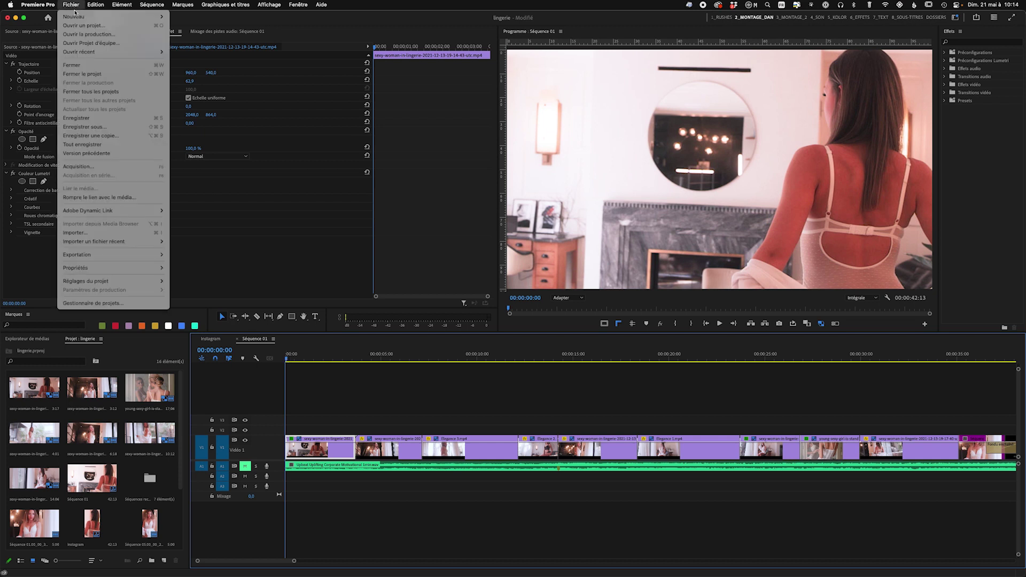
mouse_move(75, 17)
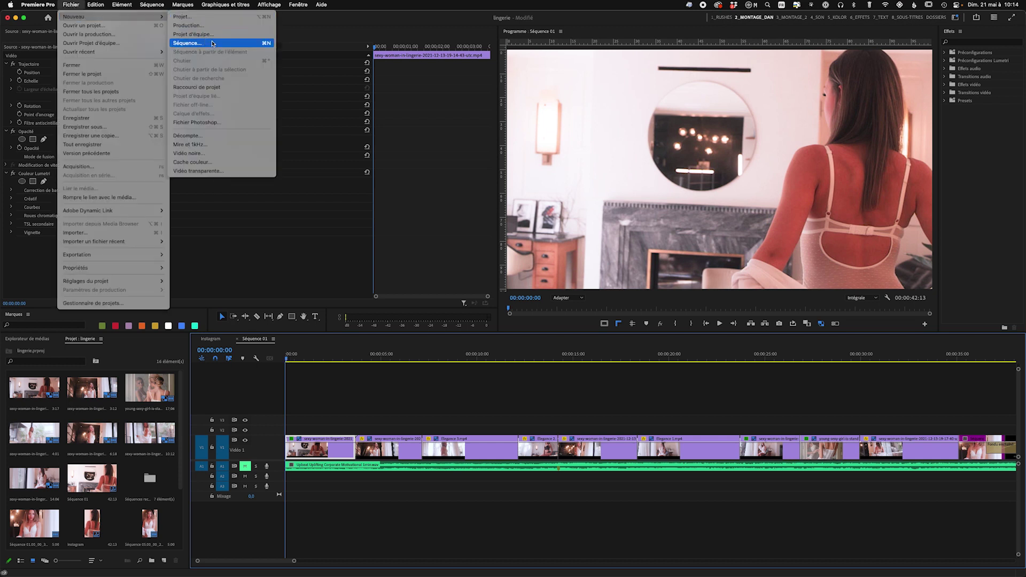
left_click(212, 43)
left_click_drag(471, 137, 344, 113)
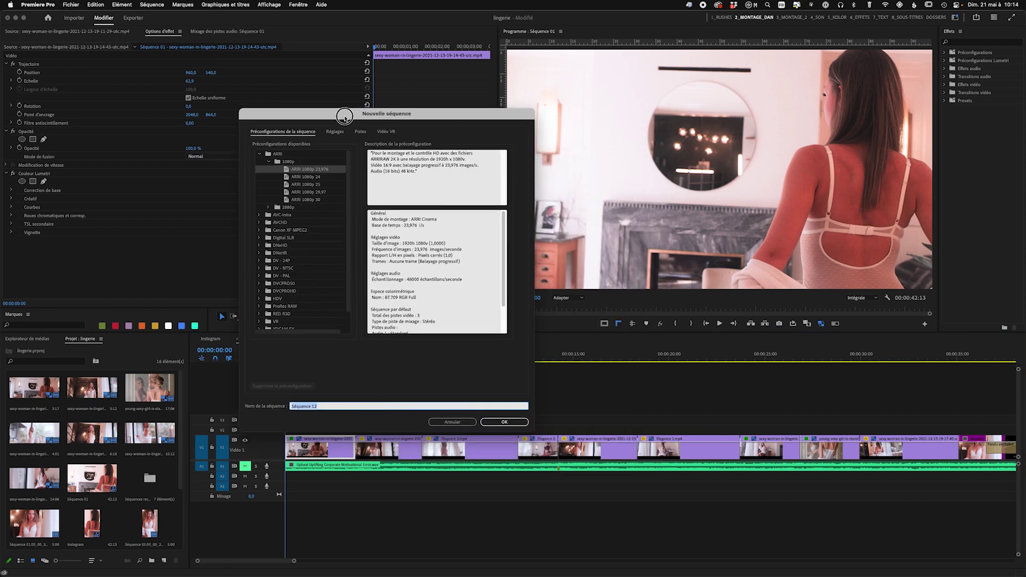
left_click_drag(348, 208, 354, 164)
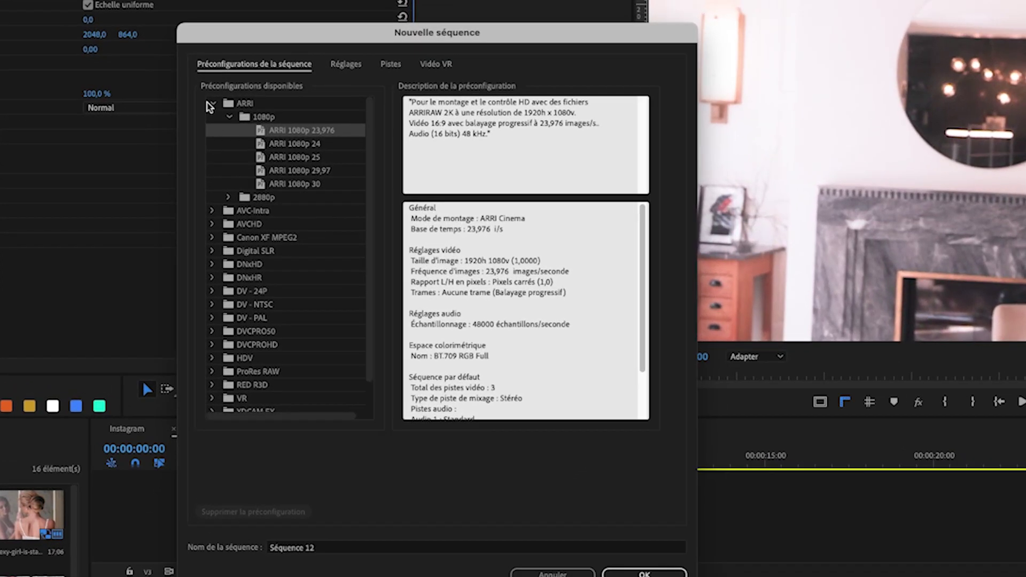
left_click(211, 103)
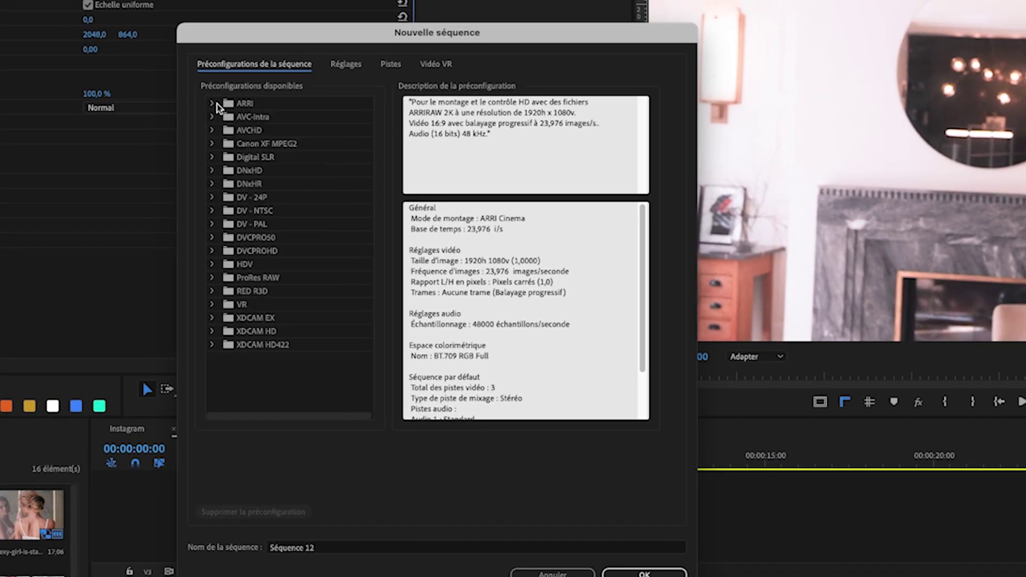
left_click(212, 157)
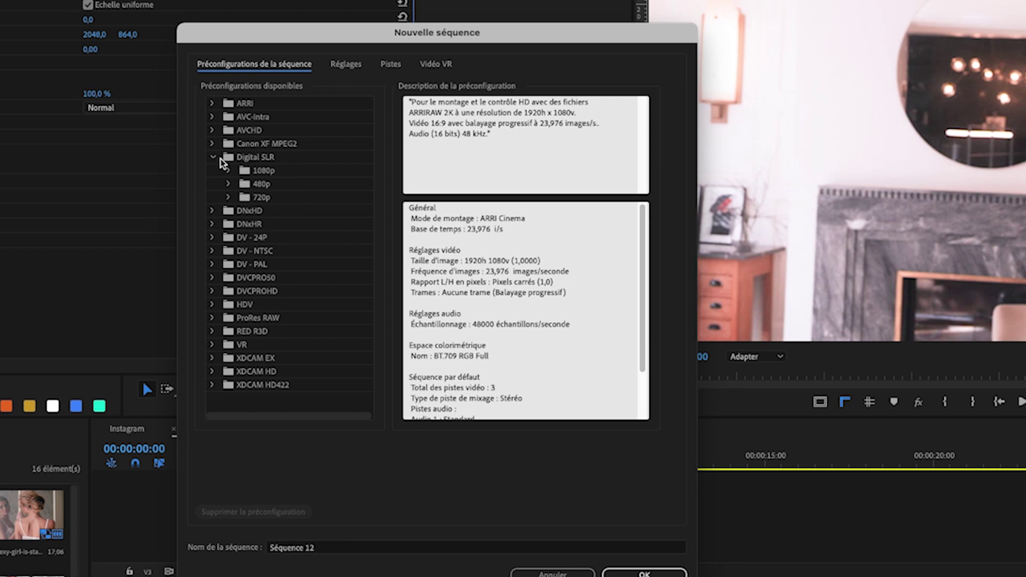
left_click(229, 171)
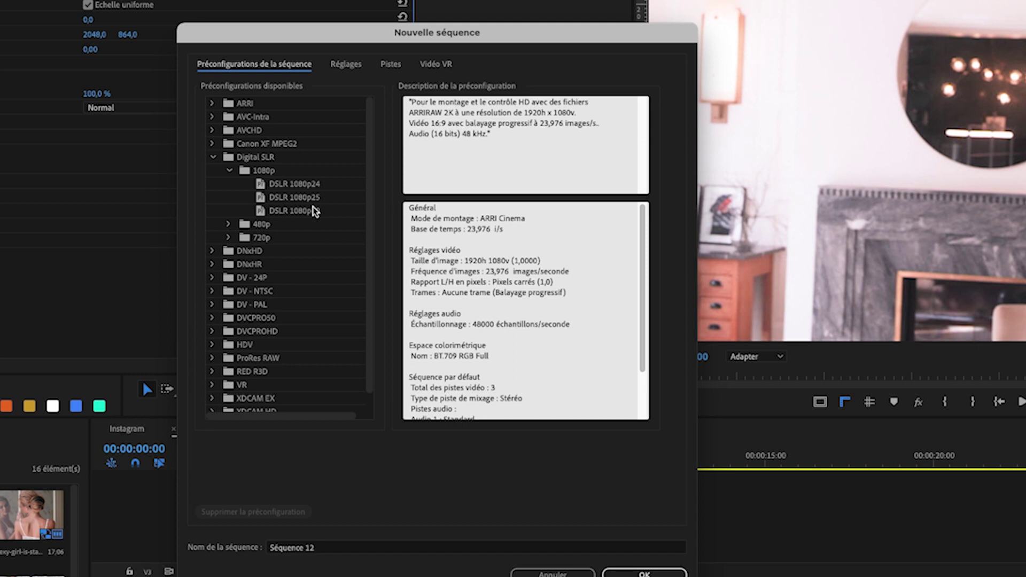
left_click(286, 211)
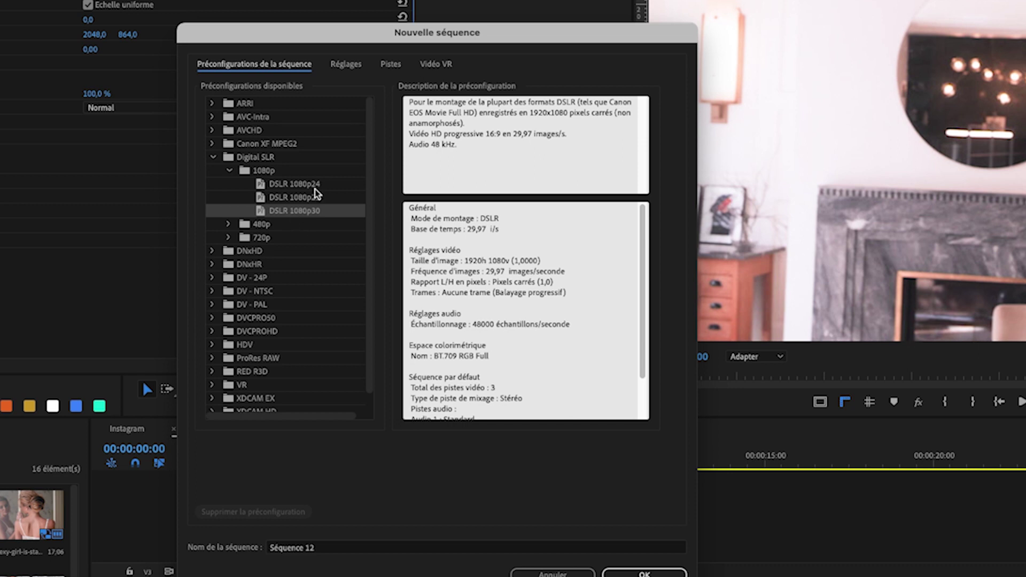
Step: Set the new sequence's frame size to 1080 horizontal by 1920 vertical and name the sequence instagram
left_click(346, 65)
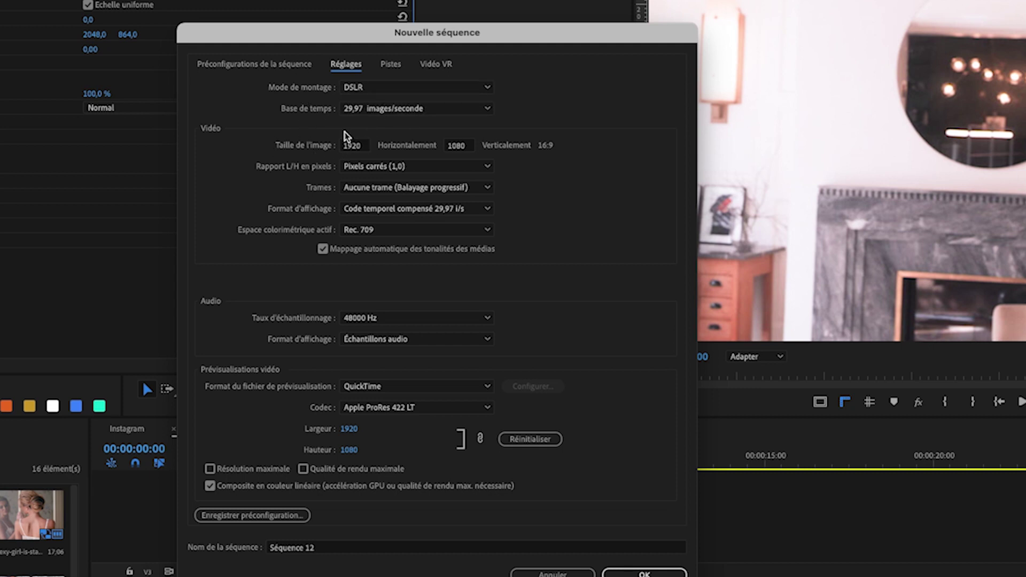
double_click(342, 146)
type("1080")
left_click_drag(473, 146, 439, 147)
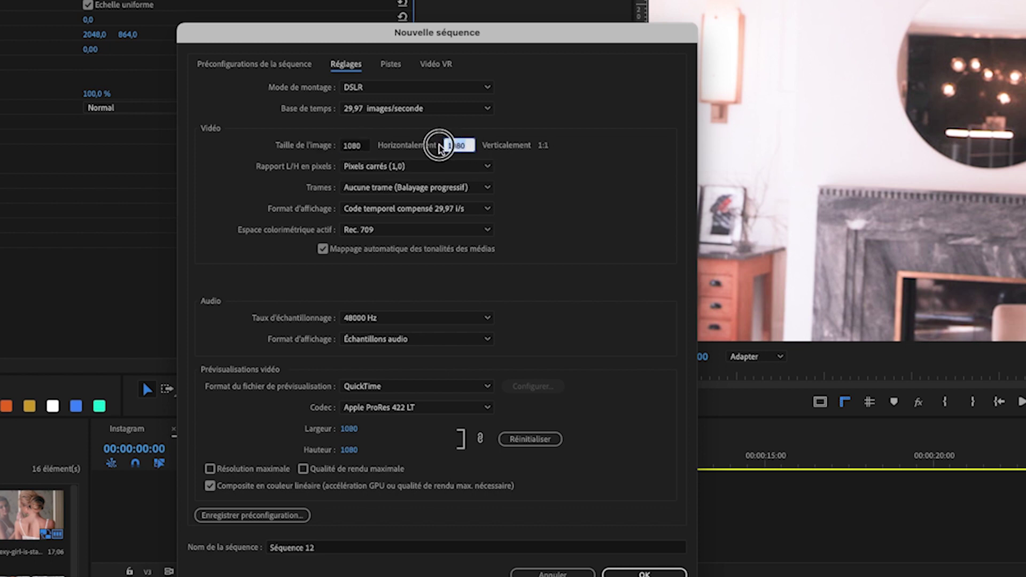
type("1920")
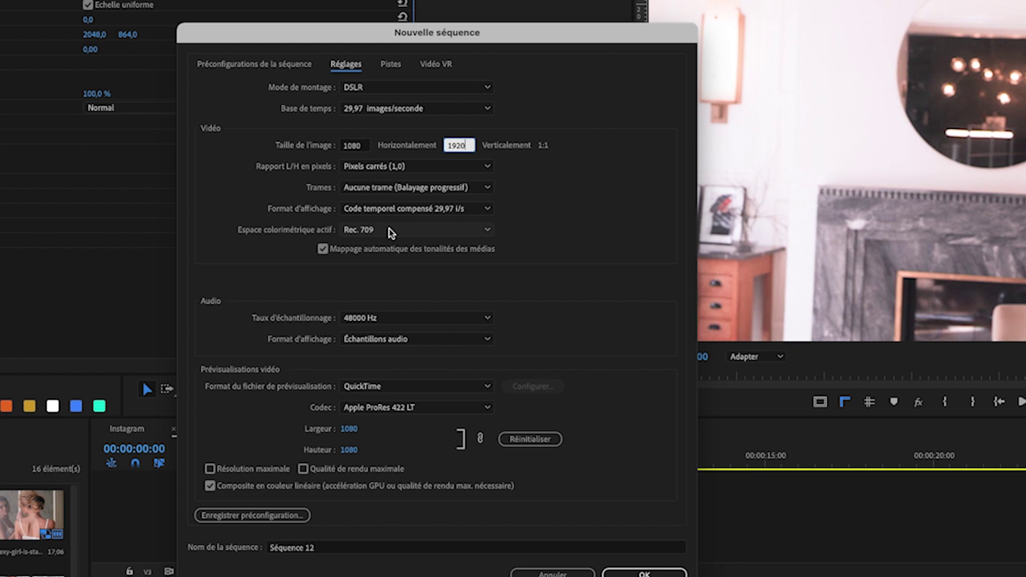
scroll(452, 348, "down", 1)
scroll(452, 348, "up", 1)
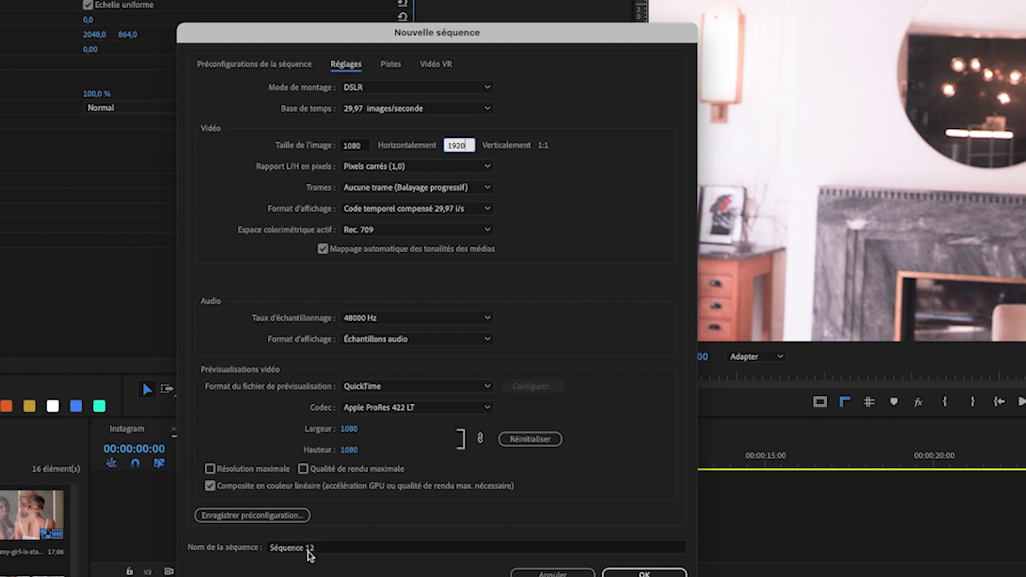
left_click(239, 556)
type("instagram")
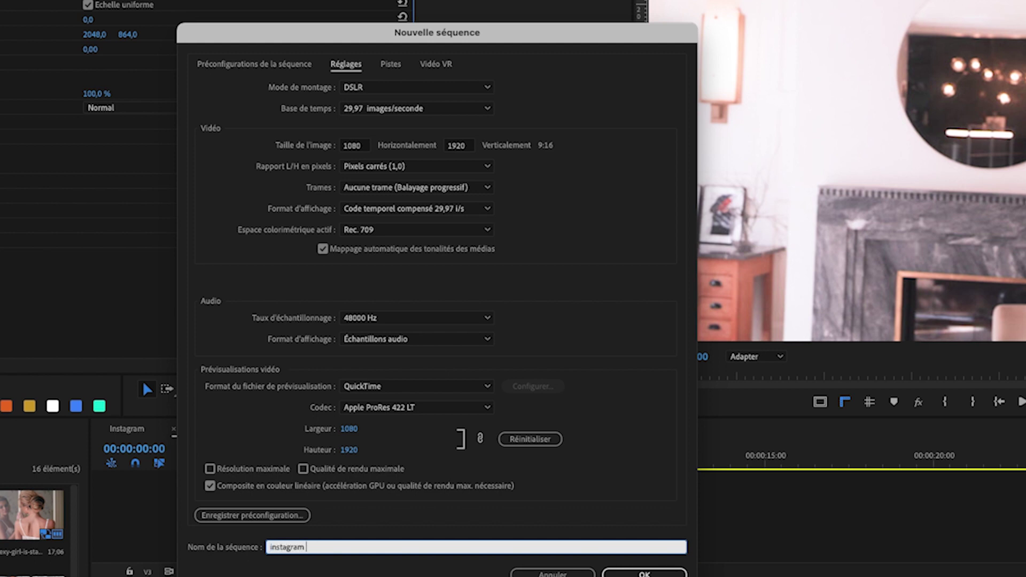
Step: Save these sequence settings as a reusable preset named Instagram 9 16, with no colon in the name
left_click(258, 517)
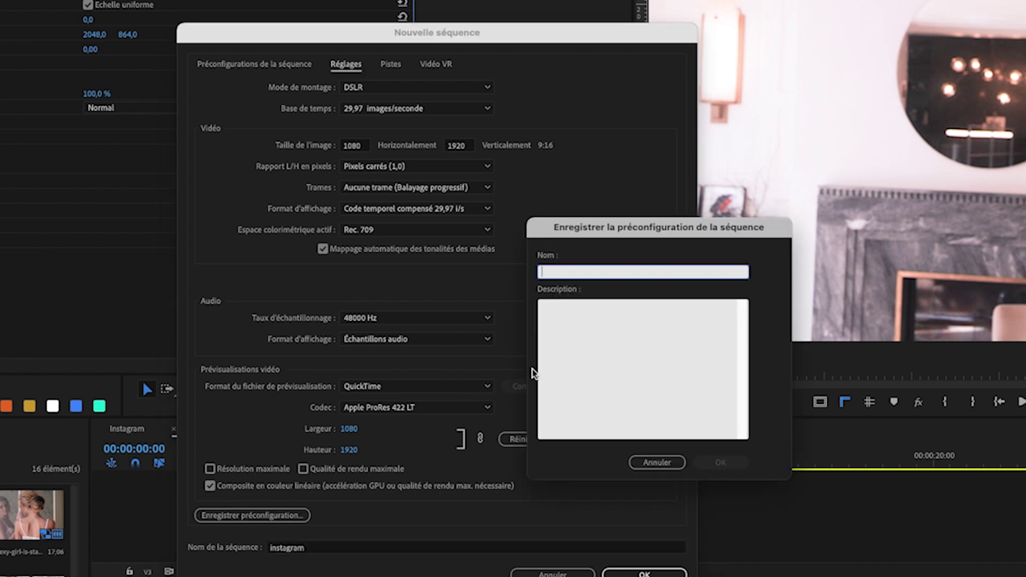
type("Instagram")
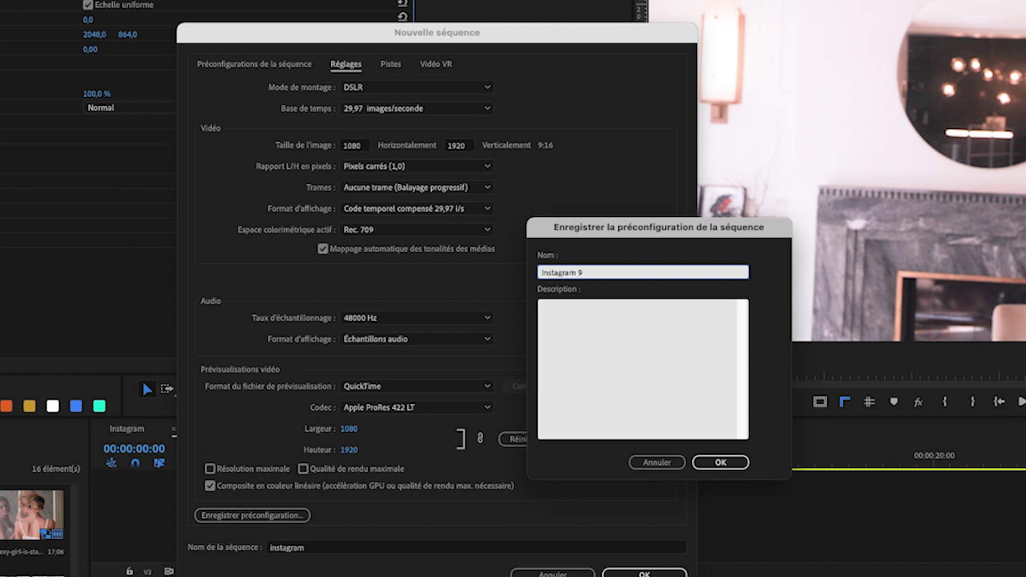
type("9:16")
left_click(732, 461)
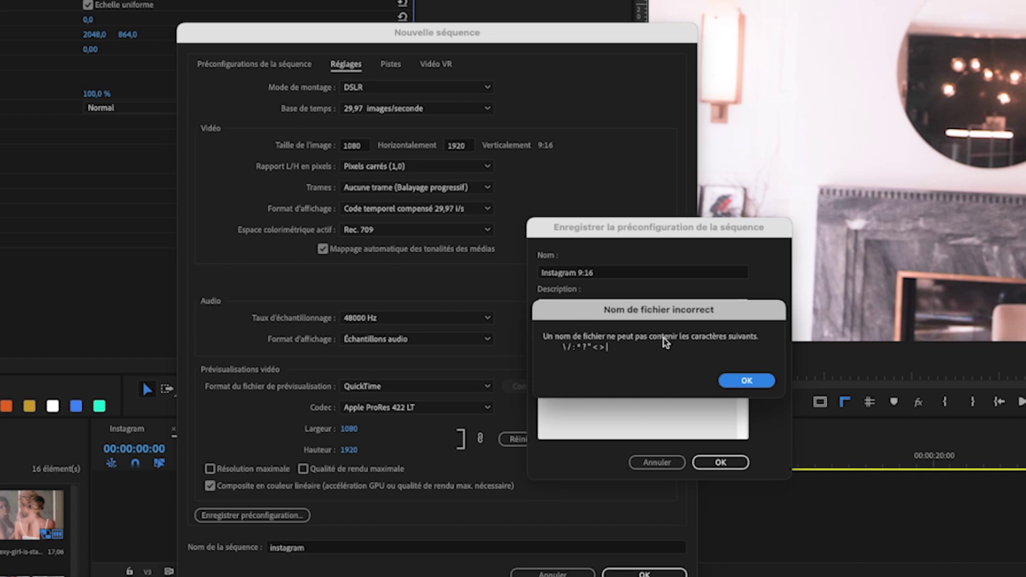
left_click(725, 379)
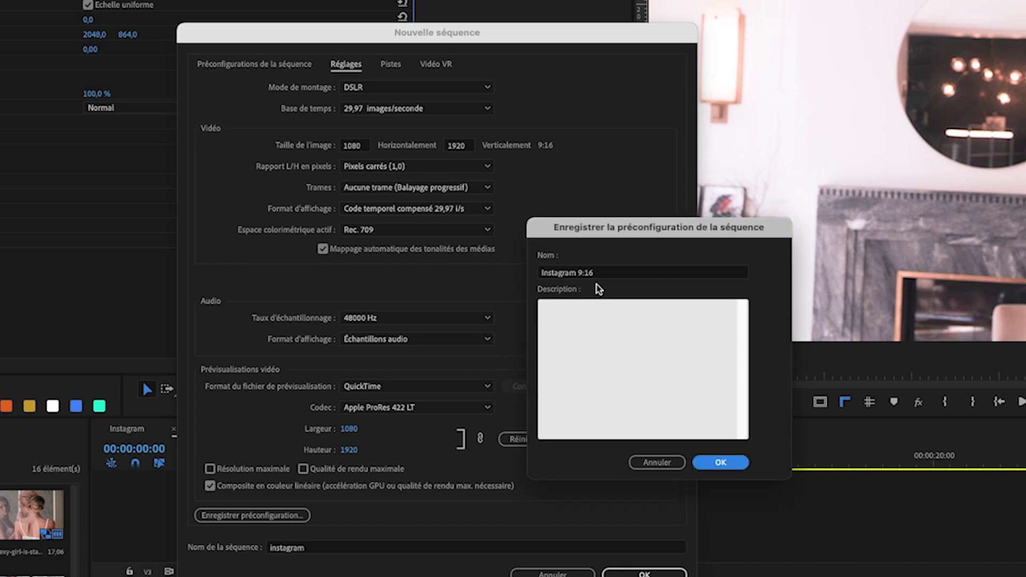
left_click(586, 273)
key("BackSpace")
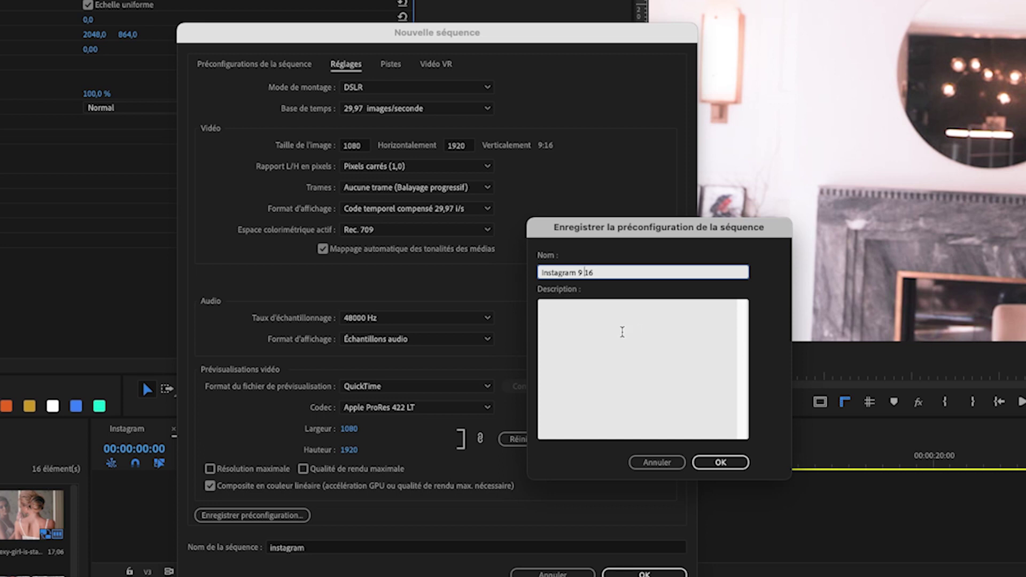
left_click(721, 463)
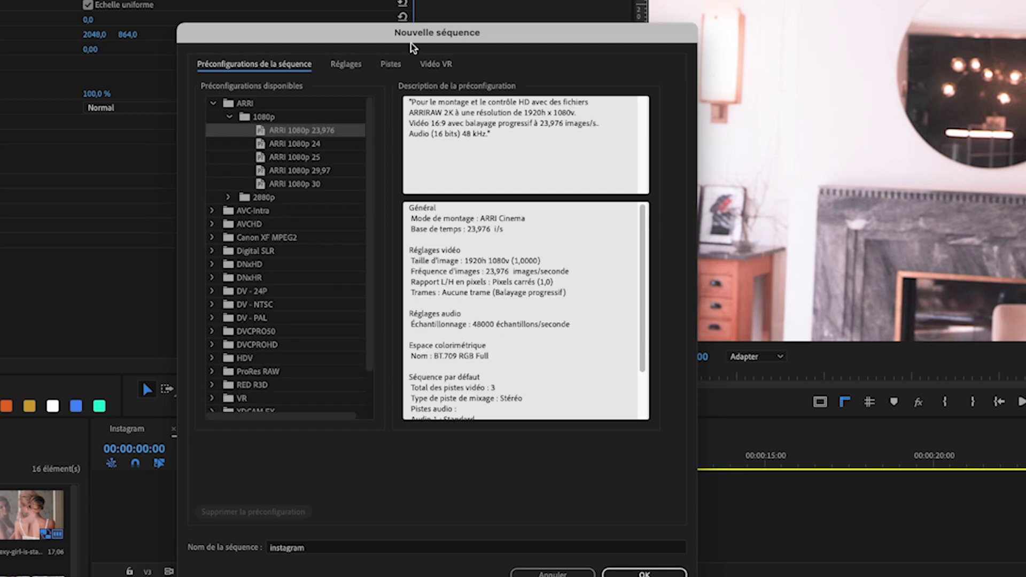
Step: Create a new sequence from the custom preset Instagram 9 16 in the Personnalisé folder, keeping the default sequence name
left_click(214, 104)
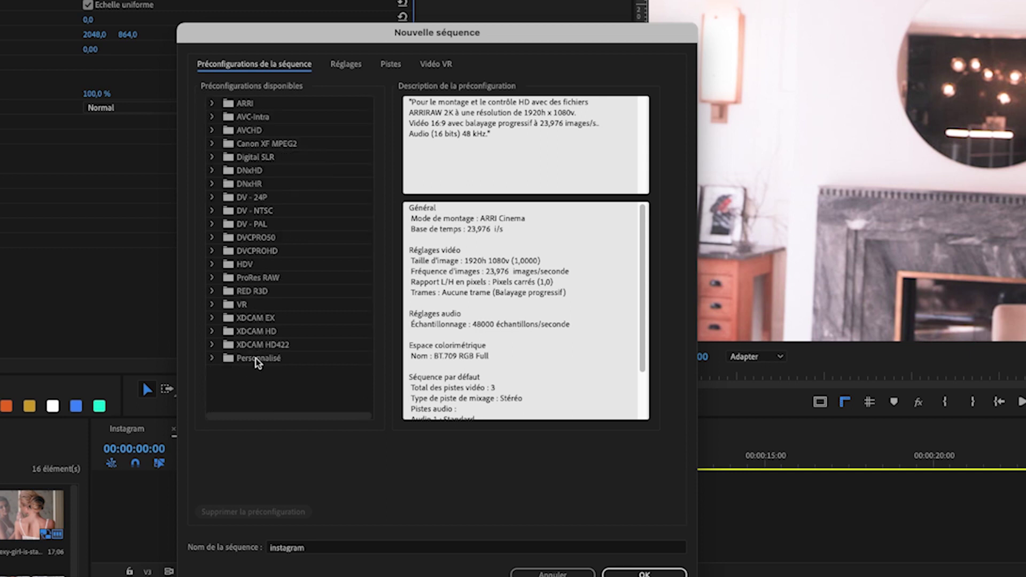
left_click(211, 359)
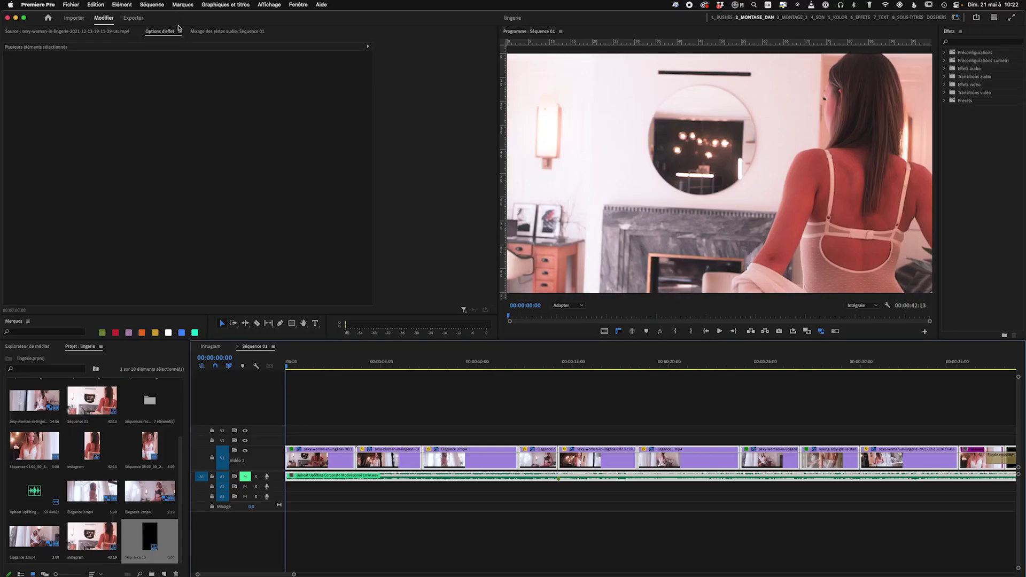
left_click(73, 7)
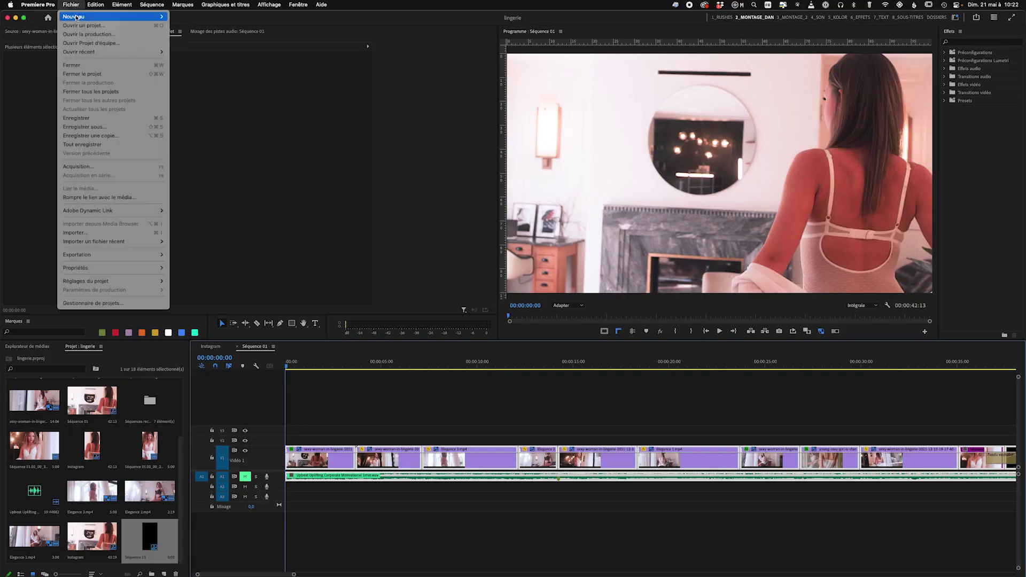
mouse_move(76, 17)
left_click(201, 43)
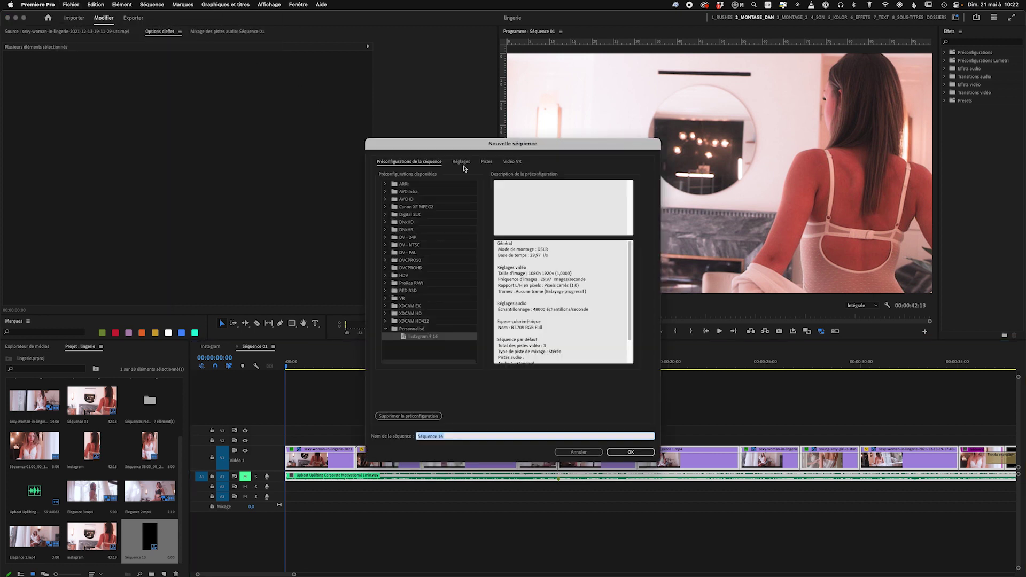
left_click(419, 338)
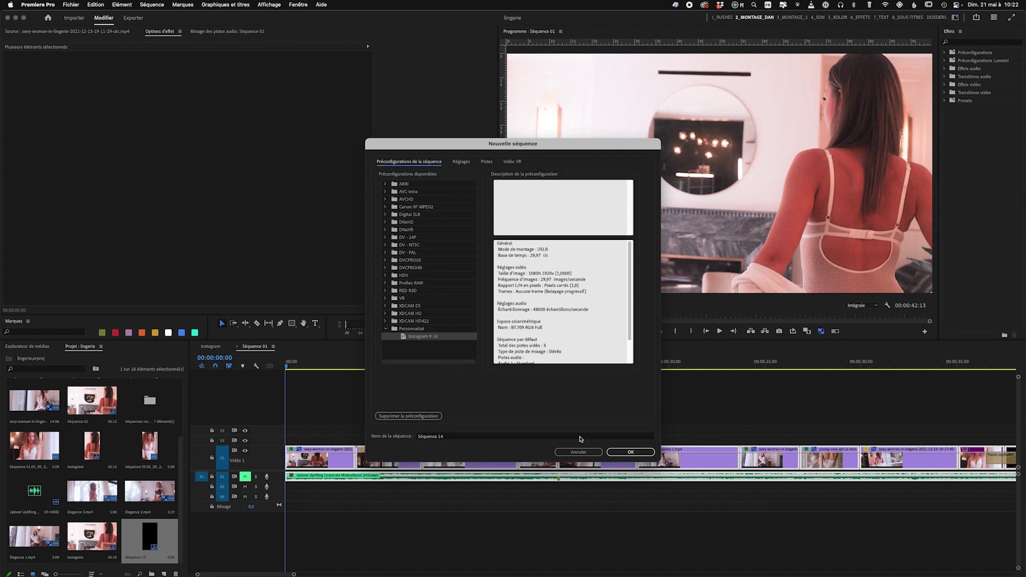
left_click(631, 452)
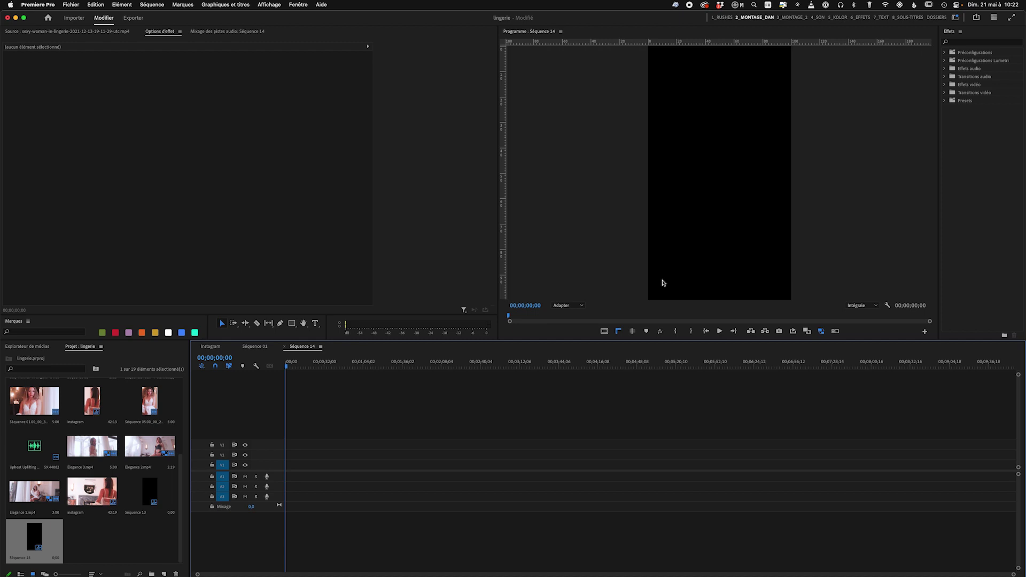
Step: Copy all clips and the music from Séquence 01 into the empty vertical Séquence 14, starting at its beginning
left_click(255, 347)
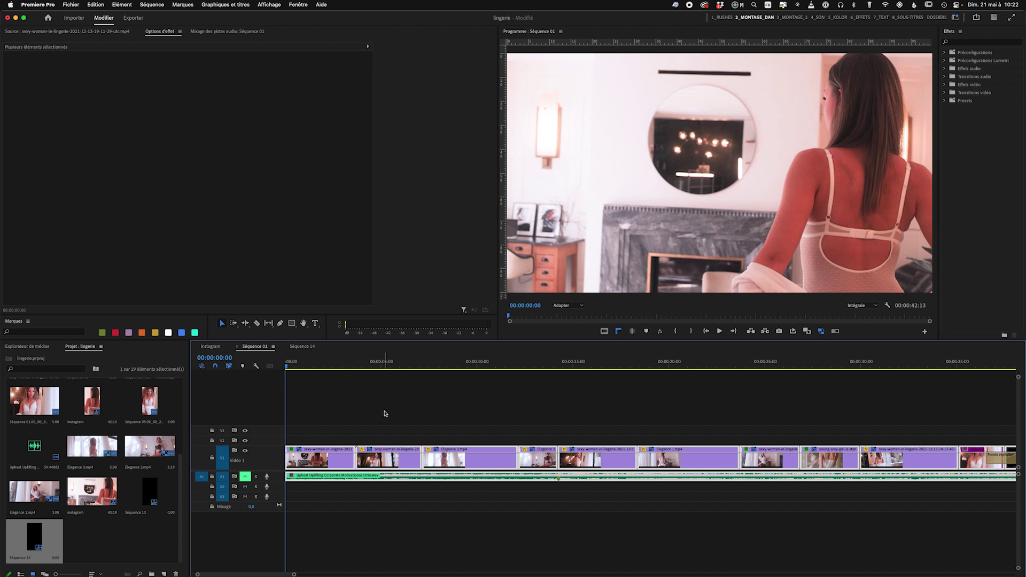
left_click(303, 347)
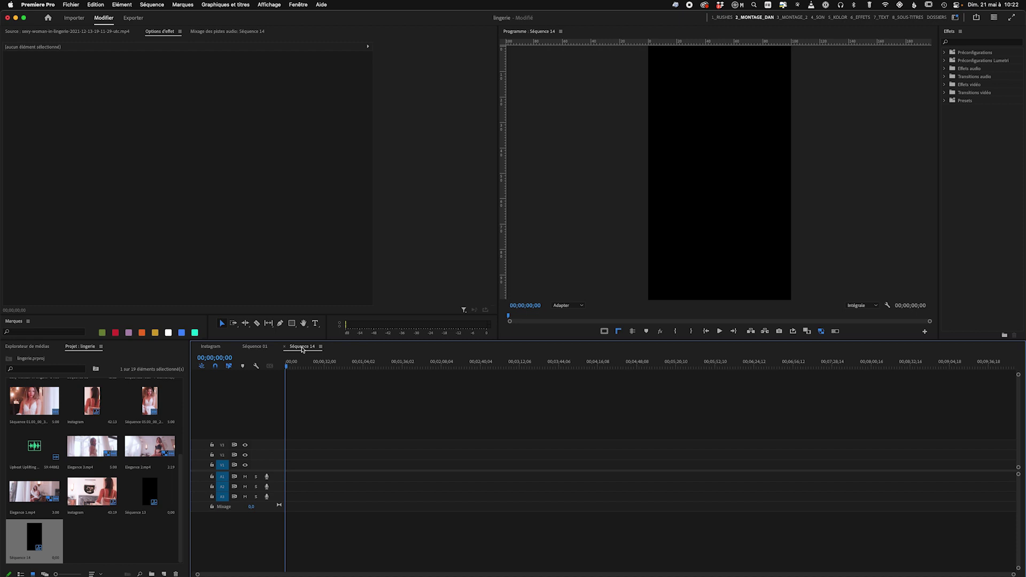
key("super+v")
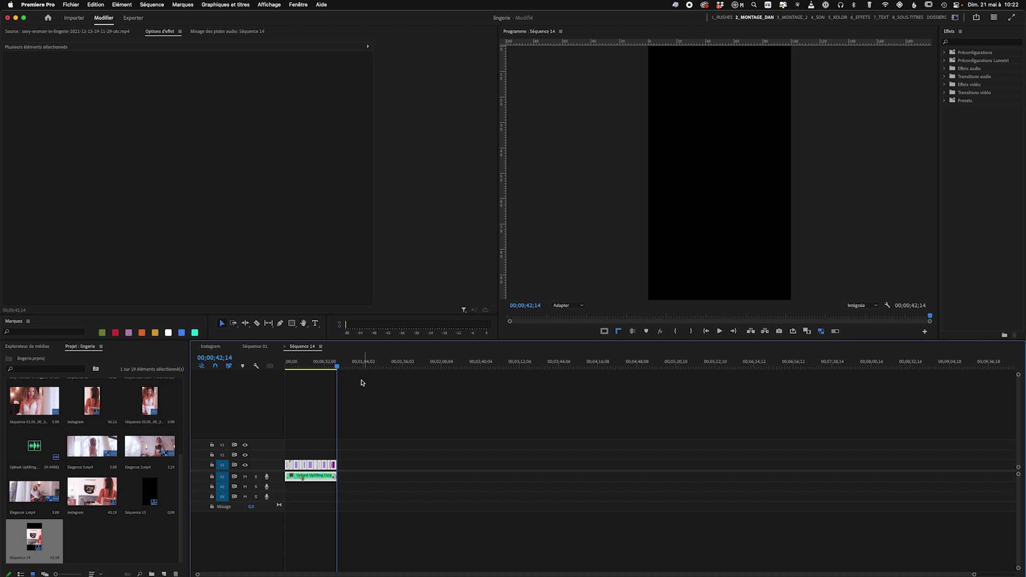
left_click_drag(338, 367, 285, 365)
left_click_drag(974, 574, 623, 569)
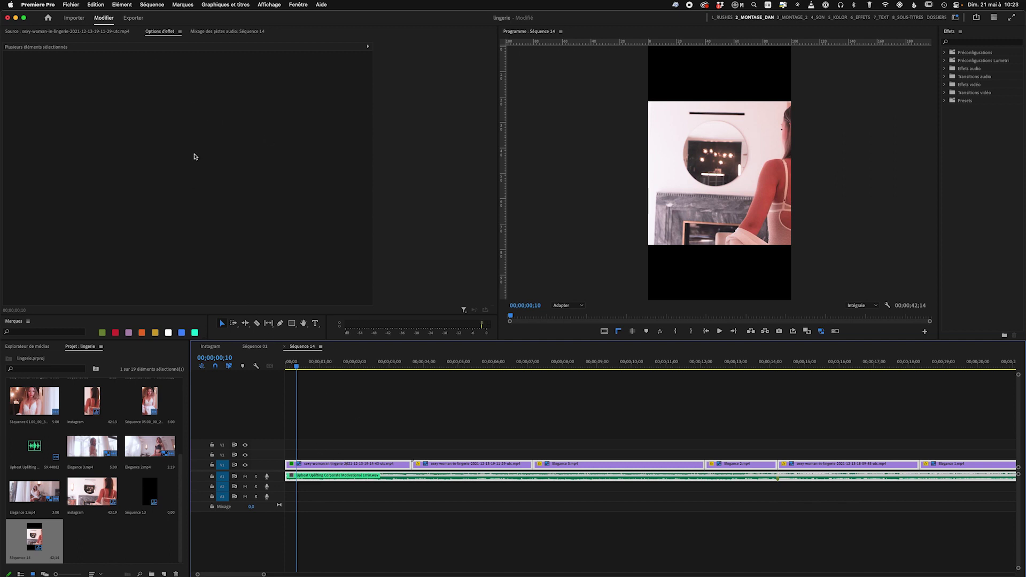
Step: Scale the first clip to about 114.9 and set its horizontal position to about -547 so the woman fills the frame, and play it back
left_click(161, 33)
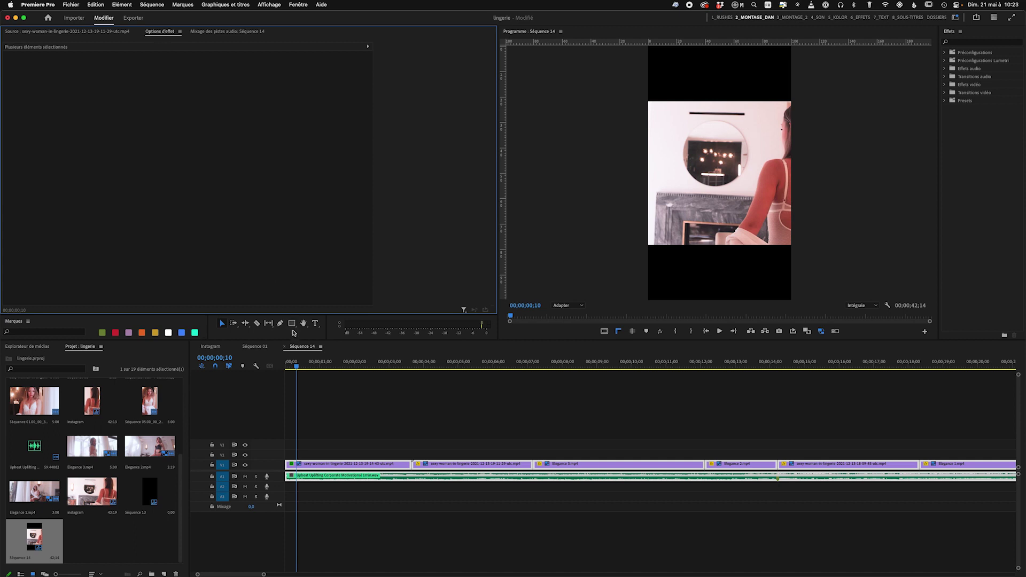
left_click_drag(296, 366, 323, 368)
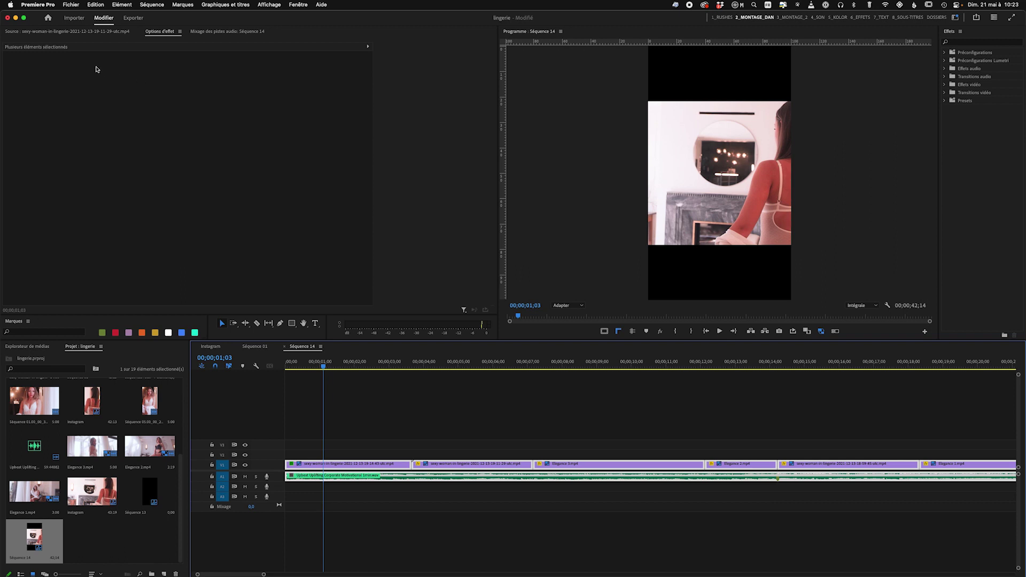
left_click(378, 402)
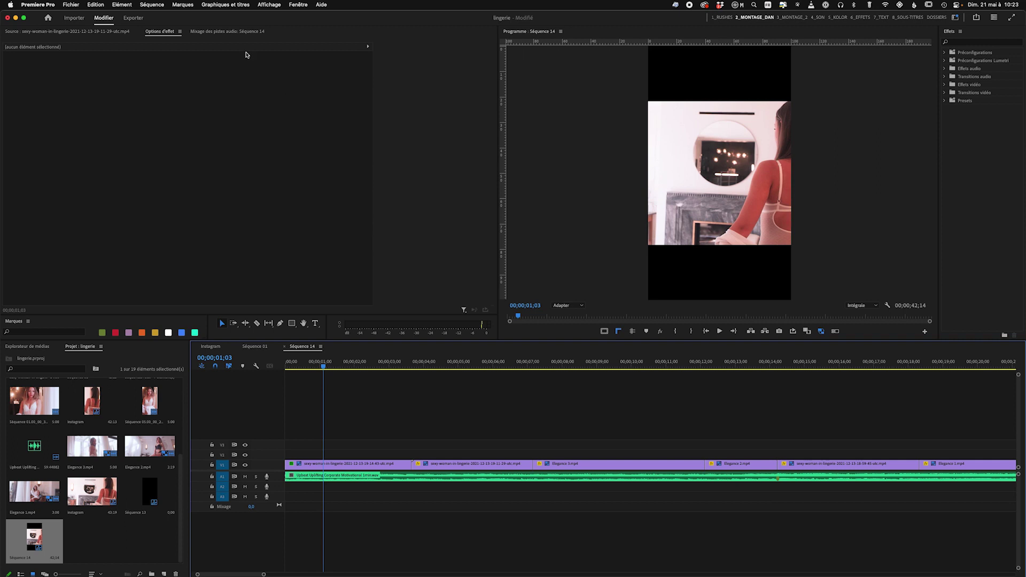
left_click(359, 464)
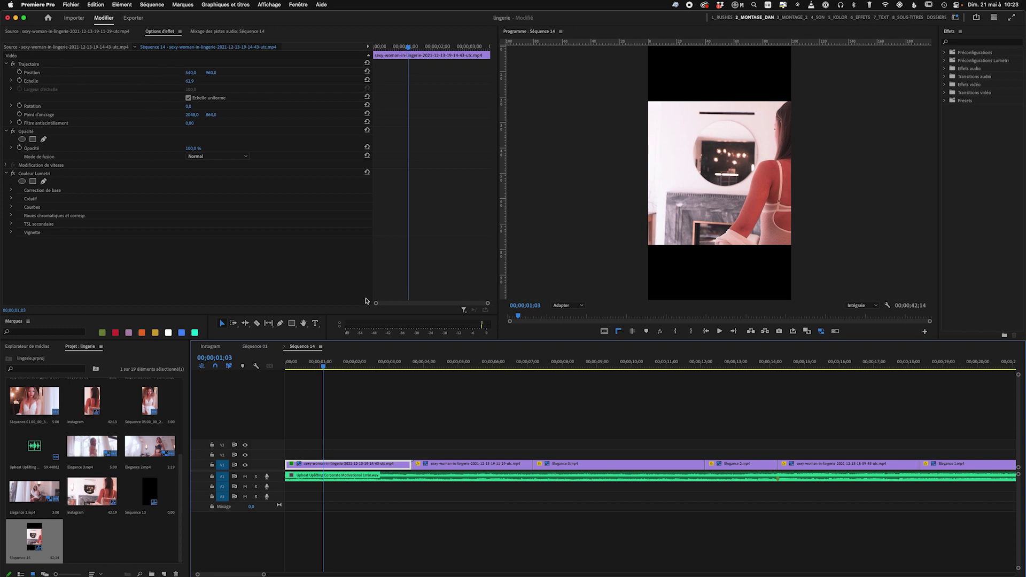
left_click_drag(323, 363, 288, 368)
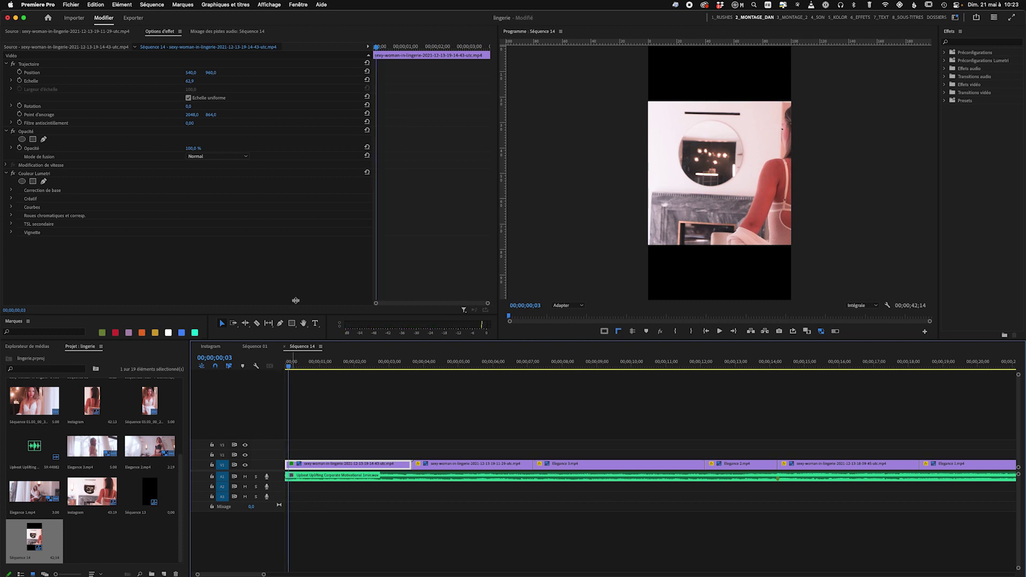
left_click(189, 82)
mouse_move(190, 82)
left_mouse_down()
mouse_move(243, 81)
mouse_move(118, 74)
mouse_move(197, 71)
left_mouse_up()
key("space")
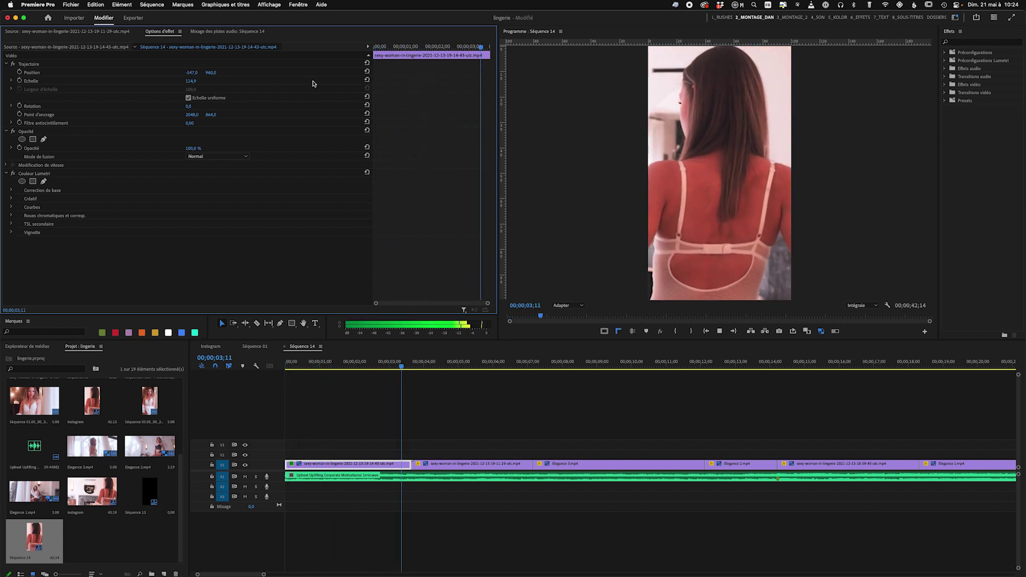
key("space")
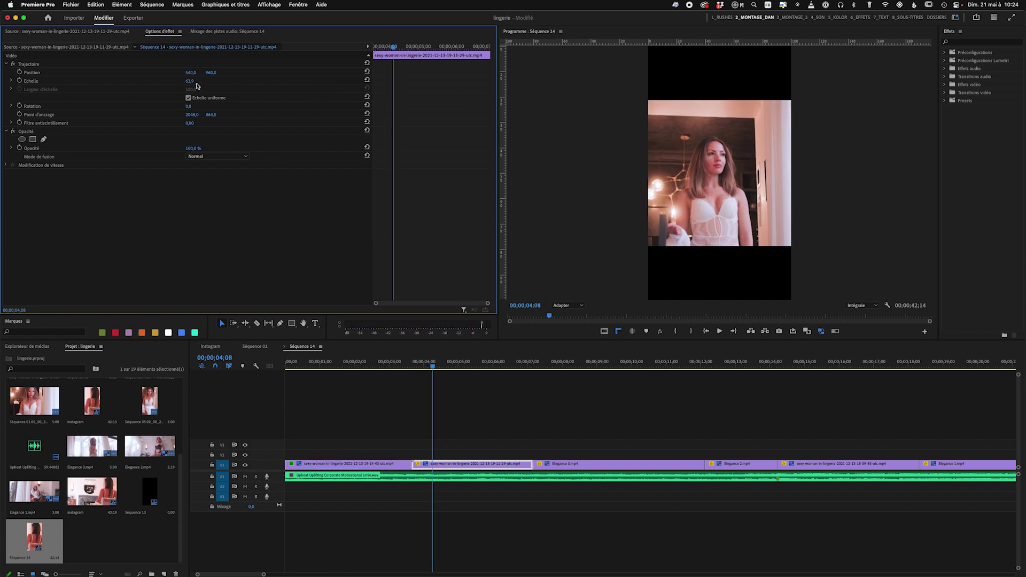
Step: Scale the second clip to about 147.9, set its vertical position to about 713, and play the first two clips to check the framing
left_click_drag(192, 83, 102, 76)
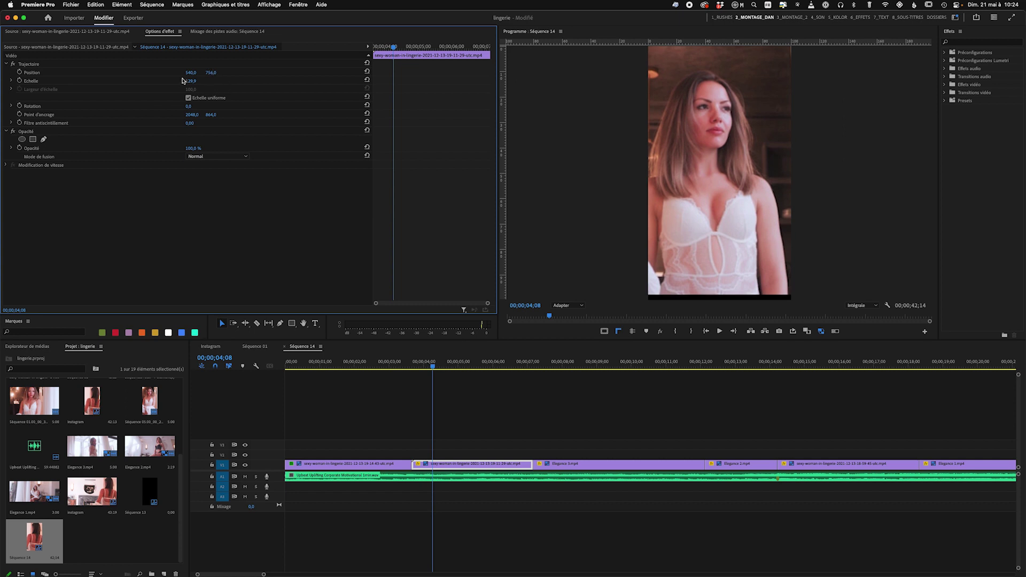
mouse_move(191, 81)
left_mouse_down()
mouse_move(214, 76)
mouse_move(190, 74)
left_mouse_up()
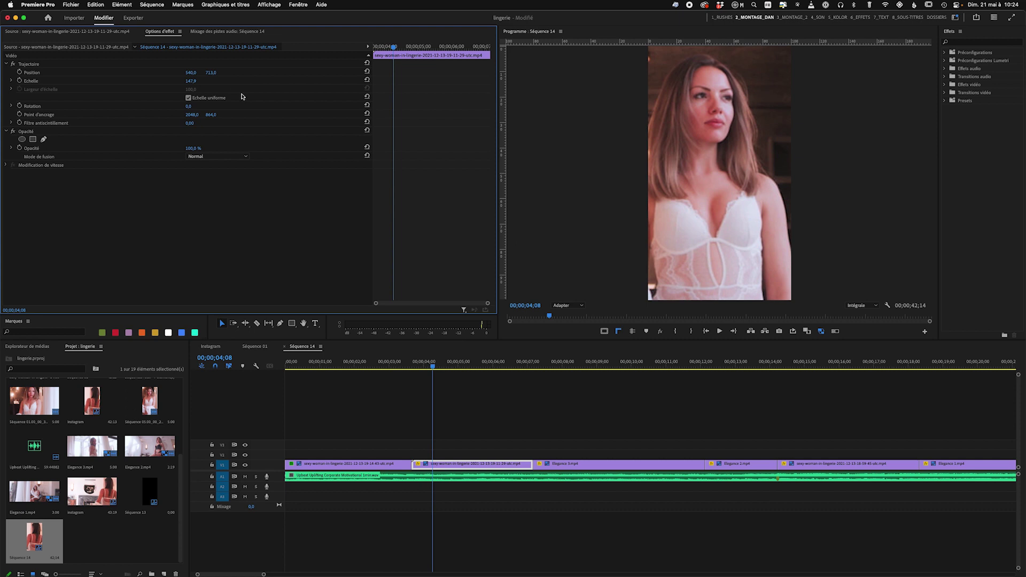
left_click_drag(434, 369, 399, 370)
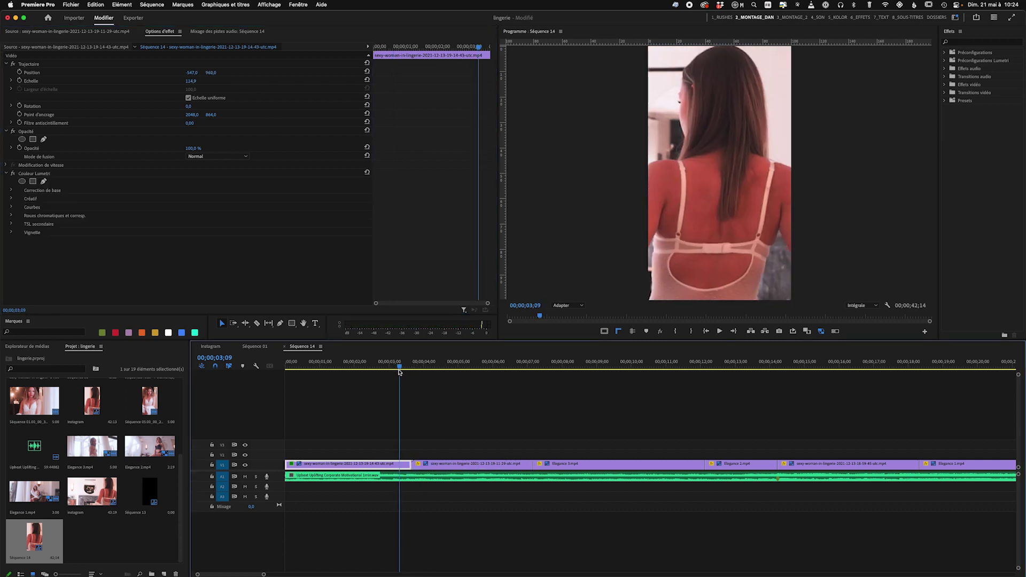
key("space")
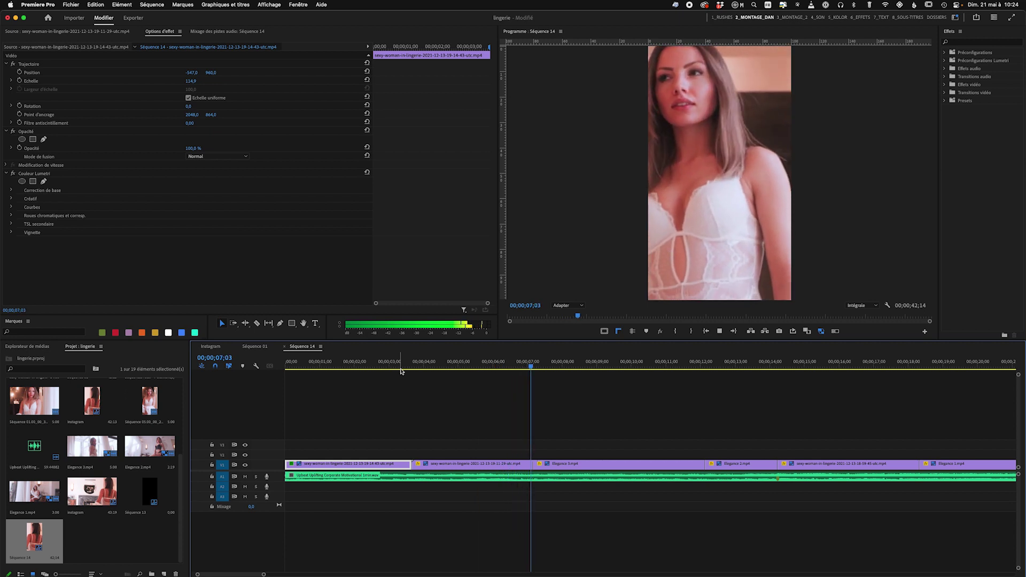
key("space")
Step: Animate the second clip's Position with keyframes at 00;00;06;02, 00;00;06;15 and 00;00;07;00 to follow the woman, ending at about 763, 818
left_click_drag(541, 370, 495, 369)
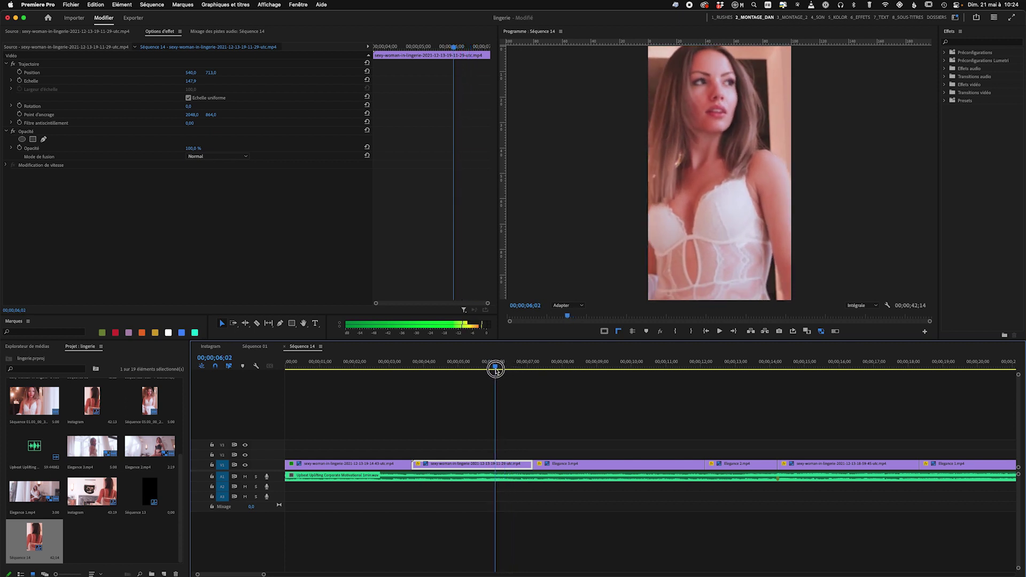
left_click(19, 72)
left_click_drag(455, 48, 468, 47)
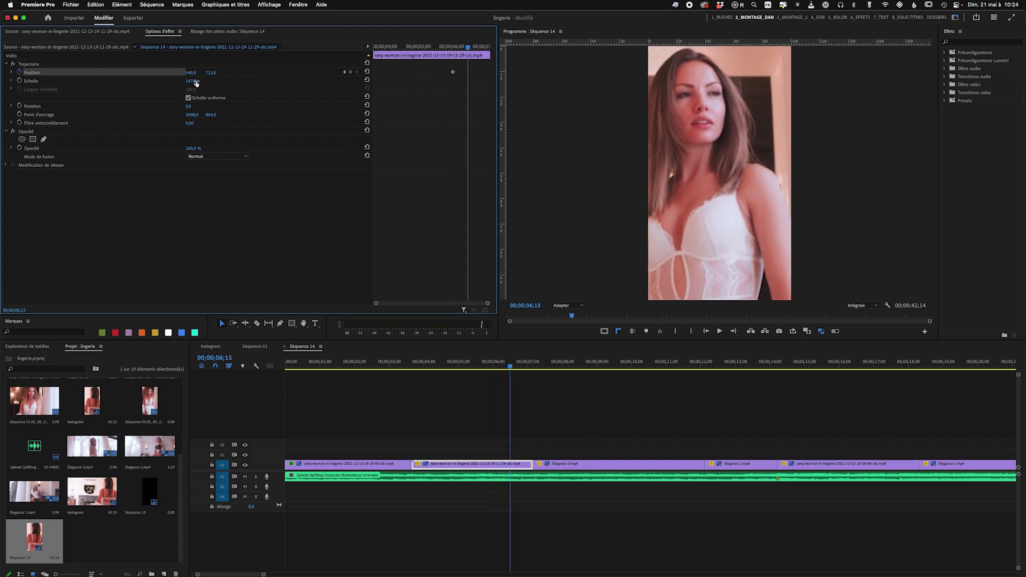
left_click_drag(191, 73, 263, 72)
left_click_drag(468, 50, 485, 51)
left_click_drag(191, 72, 223, 75)
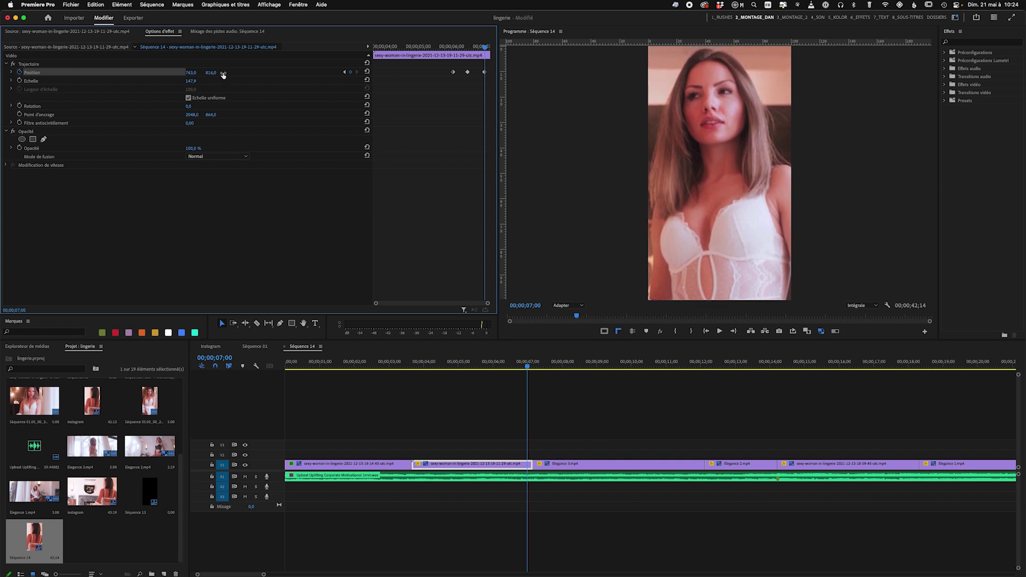
Step: Play back the end of the second clip into the third to check the reframing, and return the playhead to the sequence start
left_click_drag(487, 50, 446, 52)
key("space")
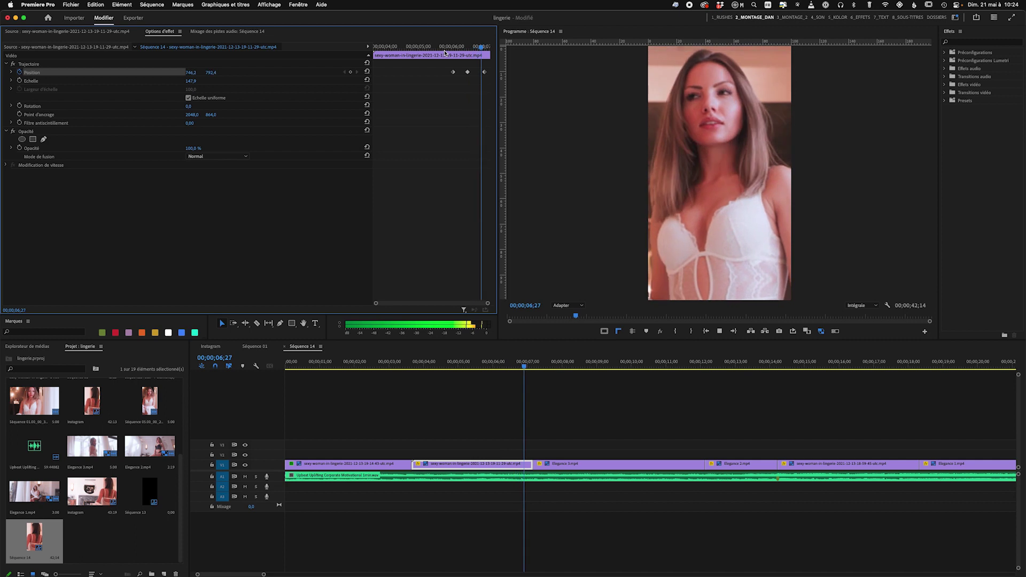
key("space")
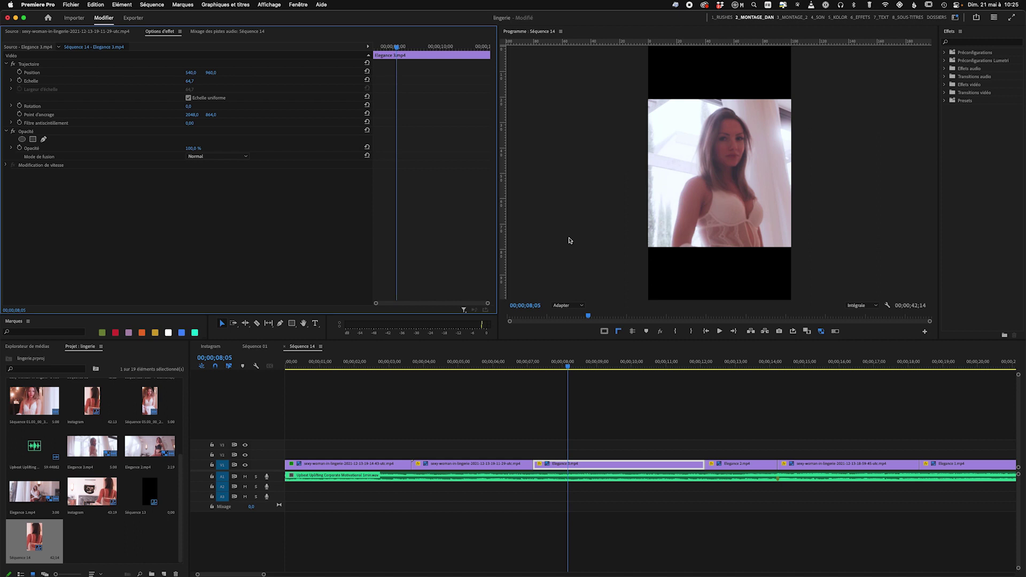
left_click_drag(567, 367, 252, 373)
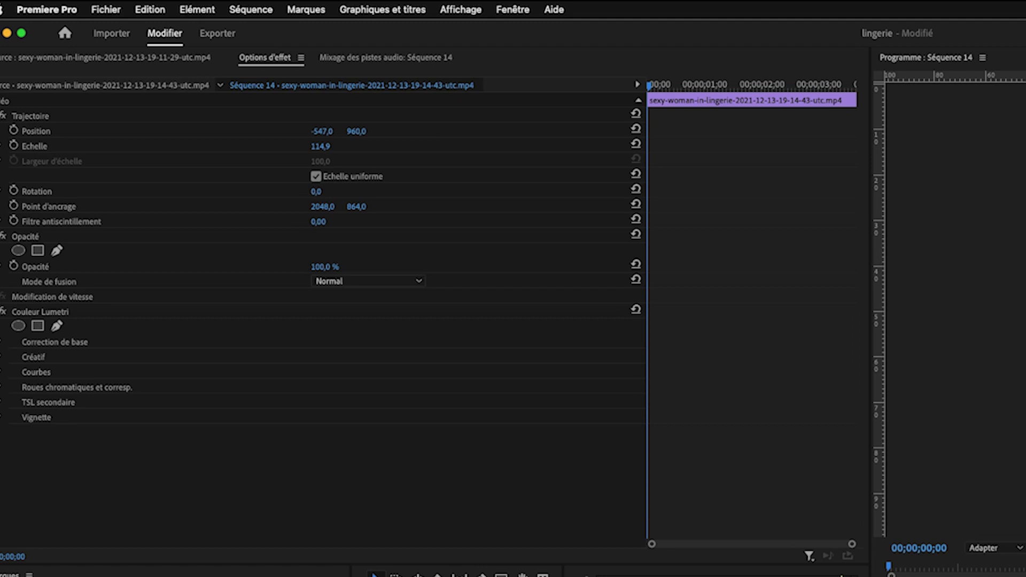
Step: Open the export settings for Séquence 14, choose the instagram preset and preview the frame at 00;00;11;15
left_click(220, 35)
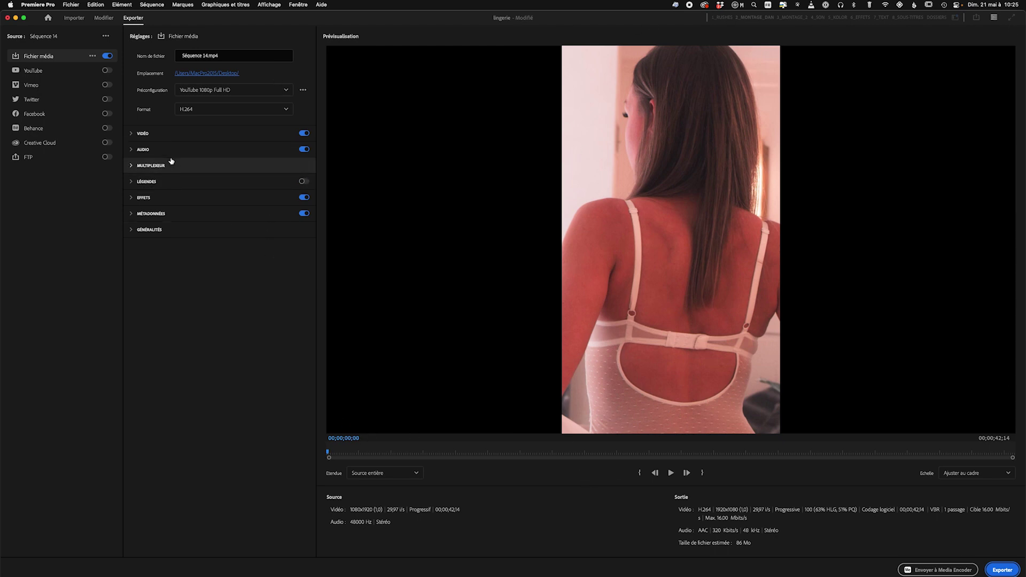
left_click(239, 92)
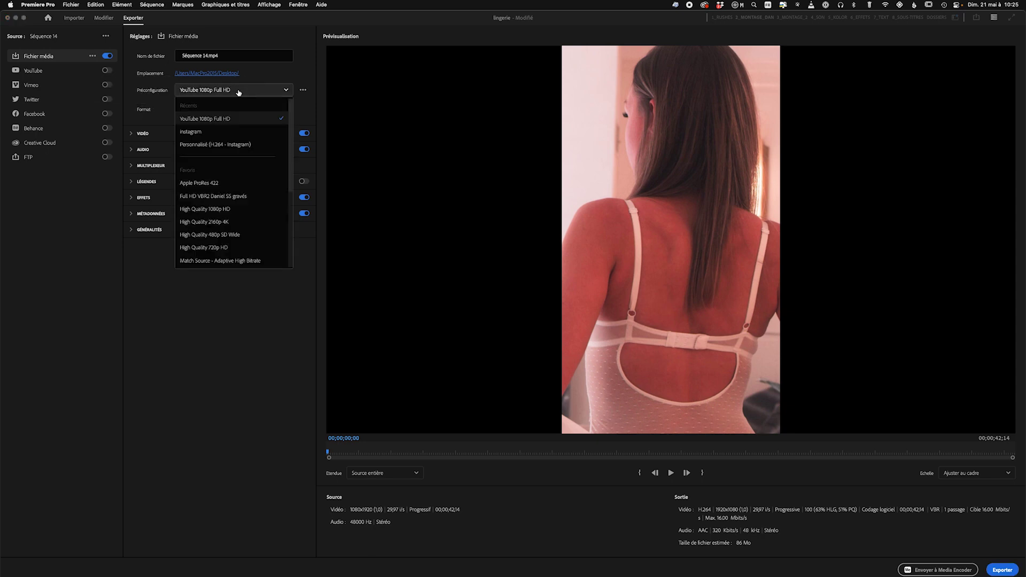
left_click(220, 132)
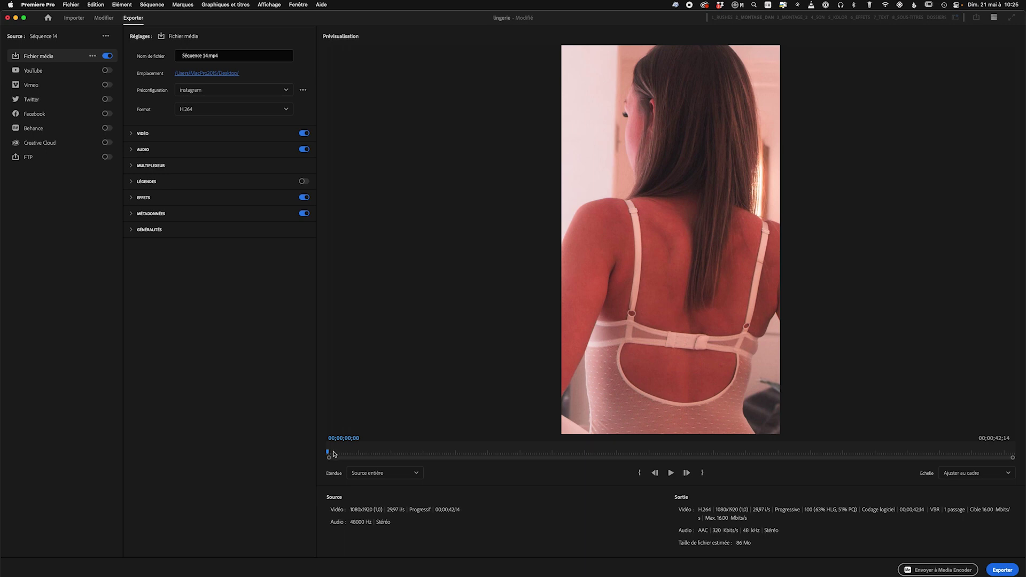
left_click_drag(329, 454, 512, 446)
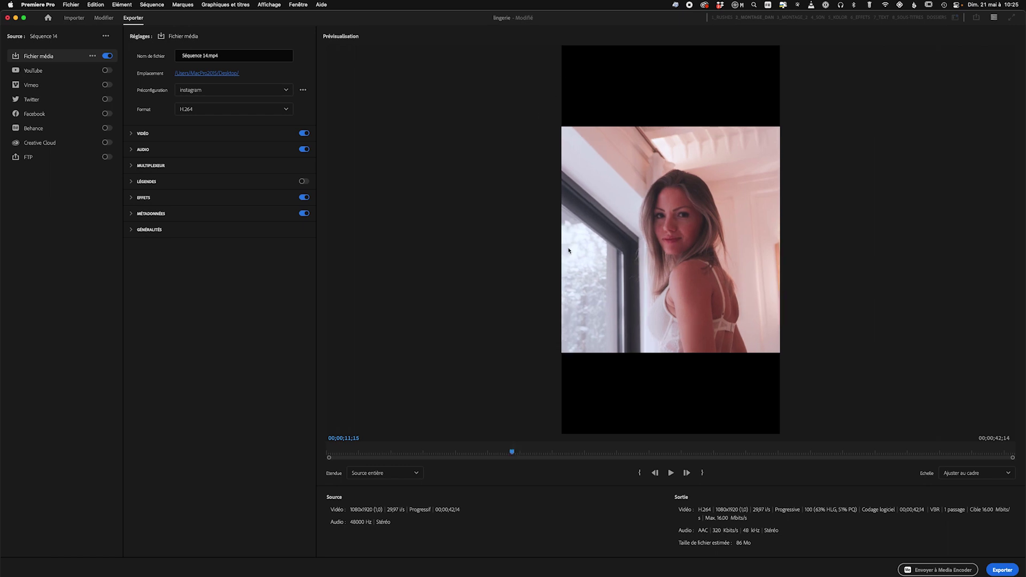
Step: Switch the export preset to YouTube 1080p Full HD to compare the framing, and choose the instagram preset again
left_click(214, 93)
left_click(215, 118)
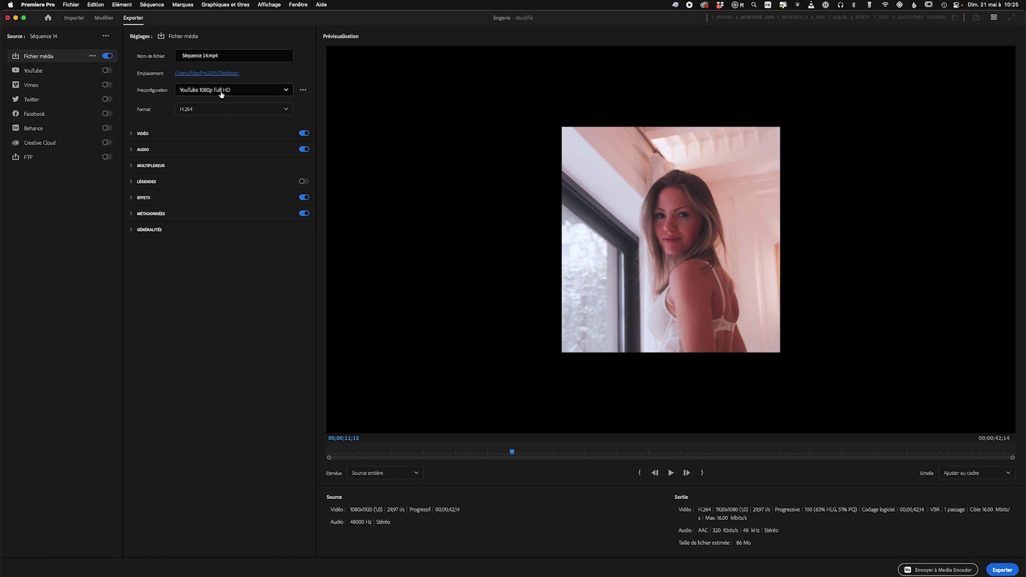
left_click(221, 93)
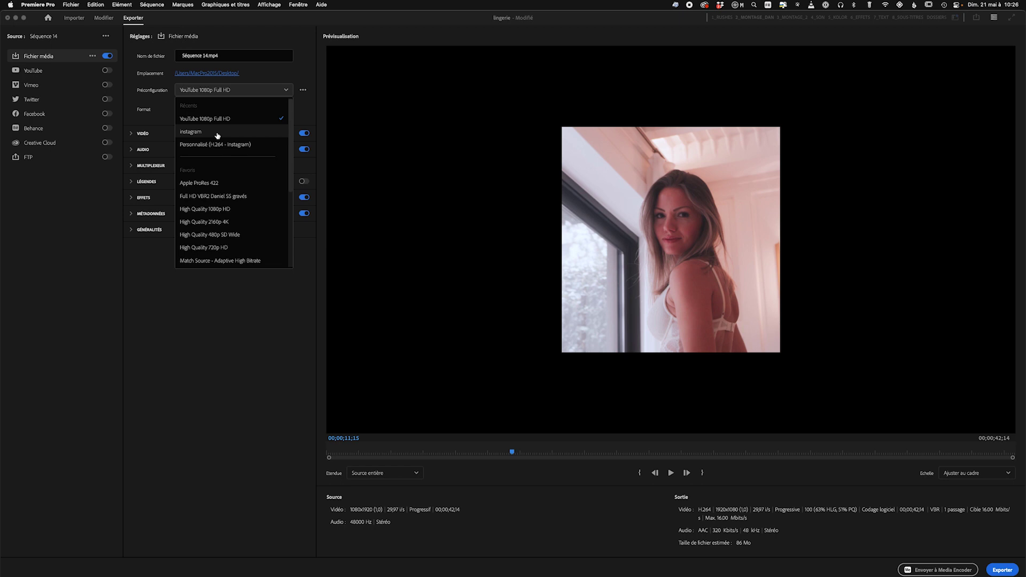
left_click(218, 132)
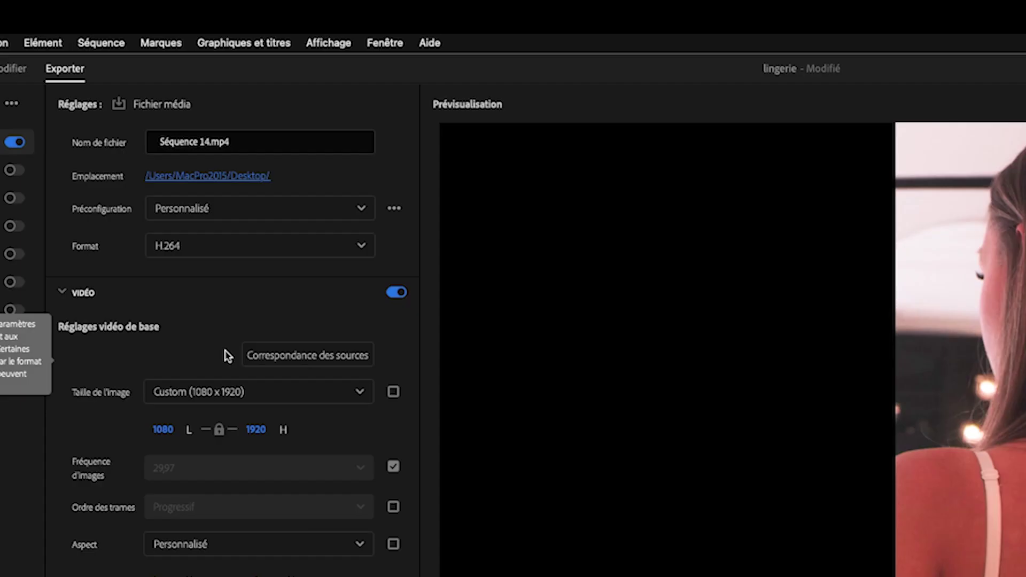
Step: Choose the High Quality 1080p HD export preset as the base for custom settings
left_click(268, 209)
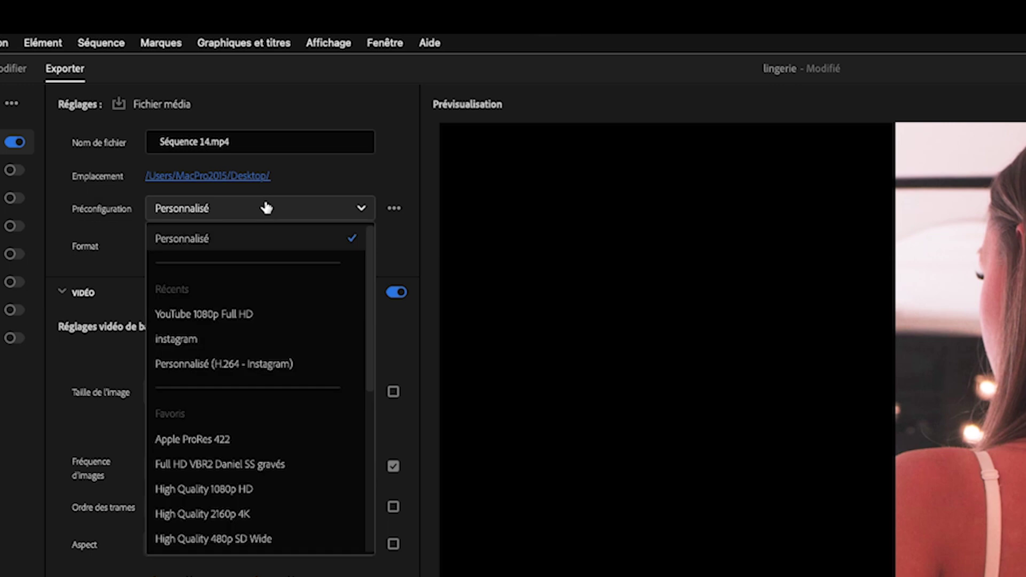
scroll(262, 461, "down", 3)
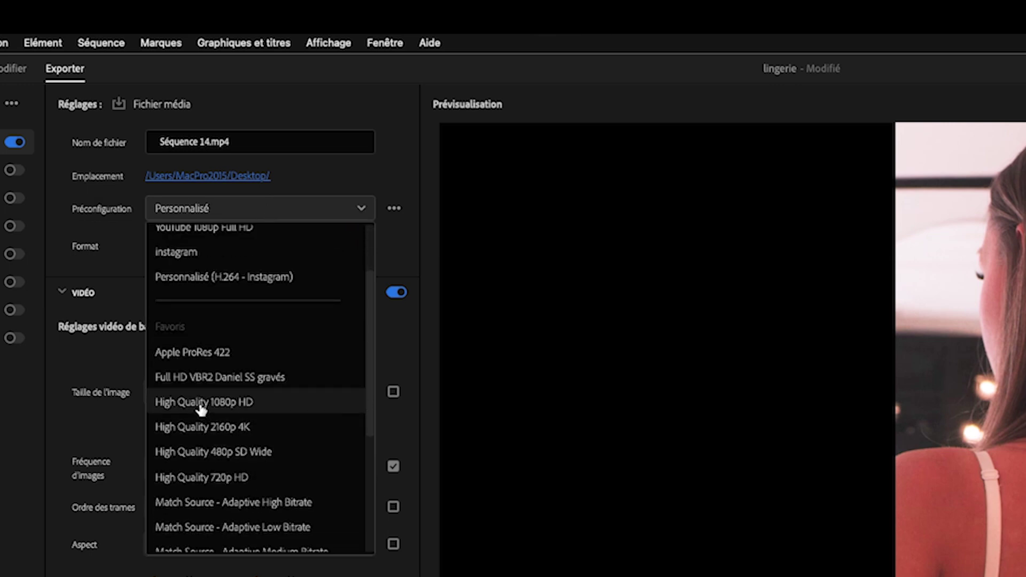
left_click(202, 407)
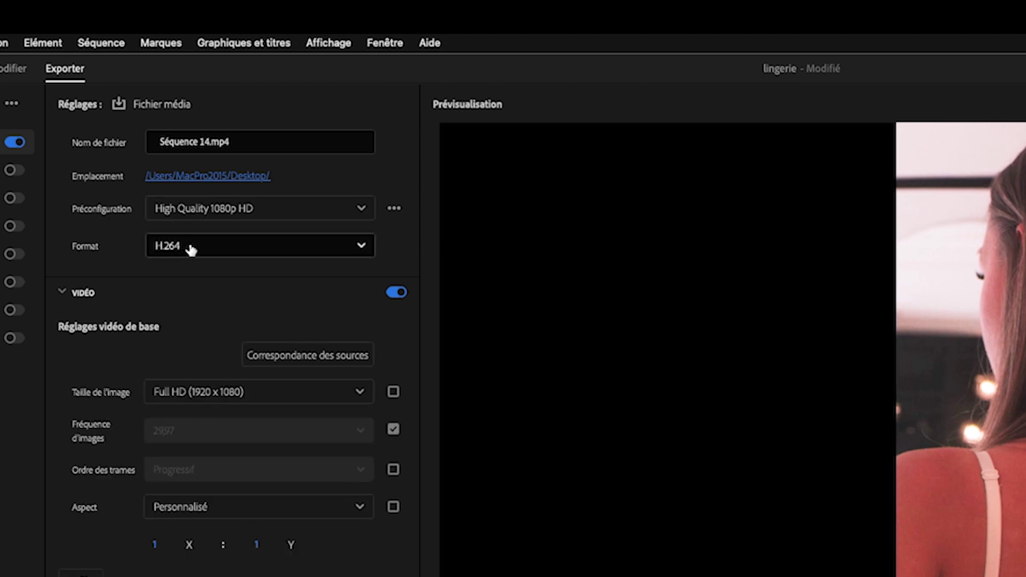
Step: Switch the export frame size to custom and set it to 1080 wide by 1920 high
left_click(293, 395)
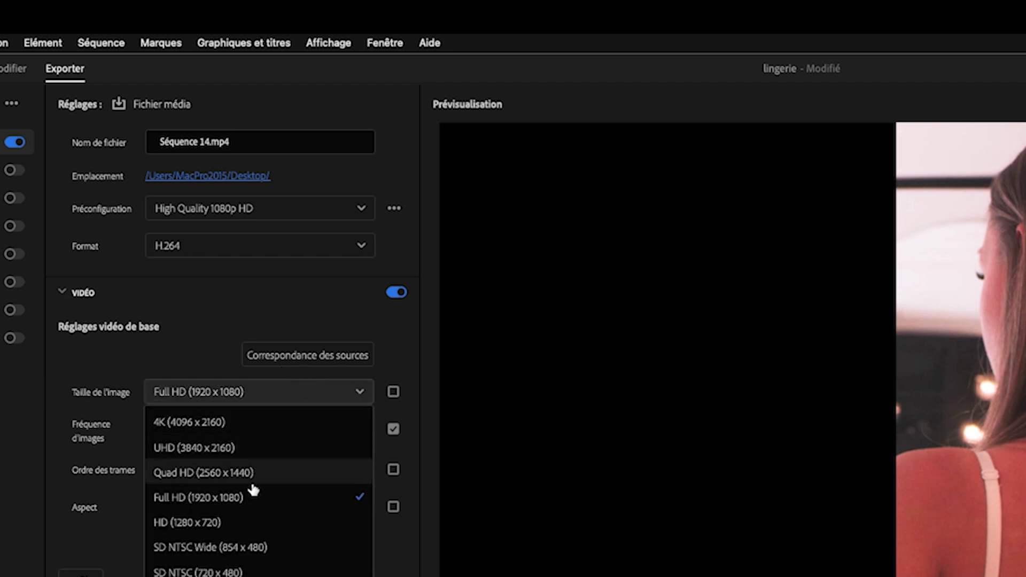
left_click(214, 576)
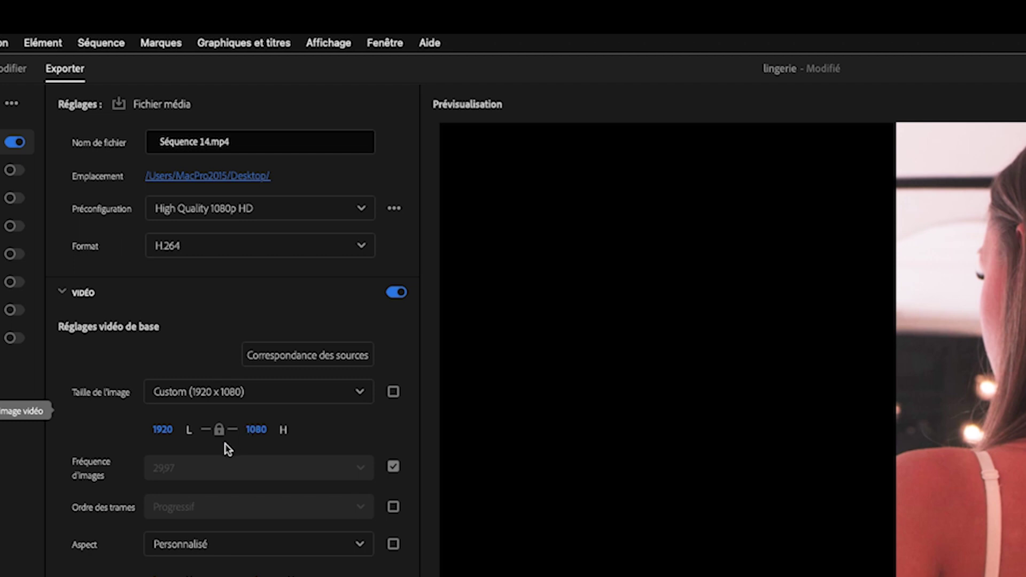
left_click(163, 430)
type("1080")
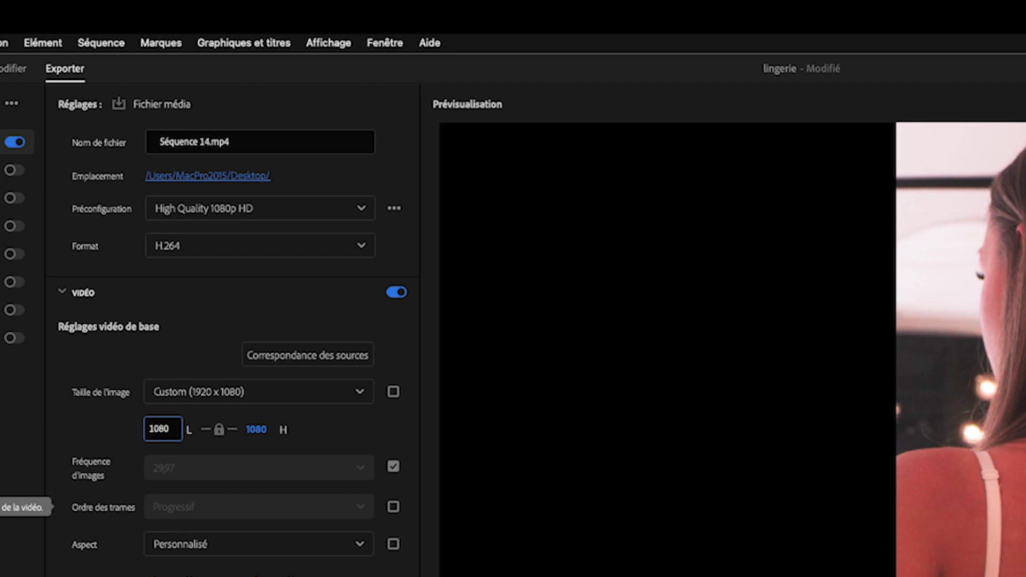
key("Return")
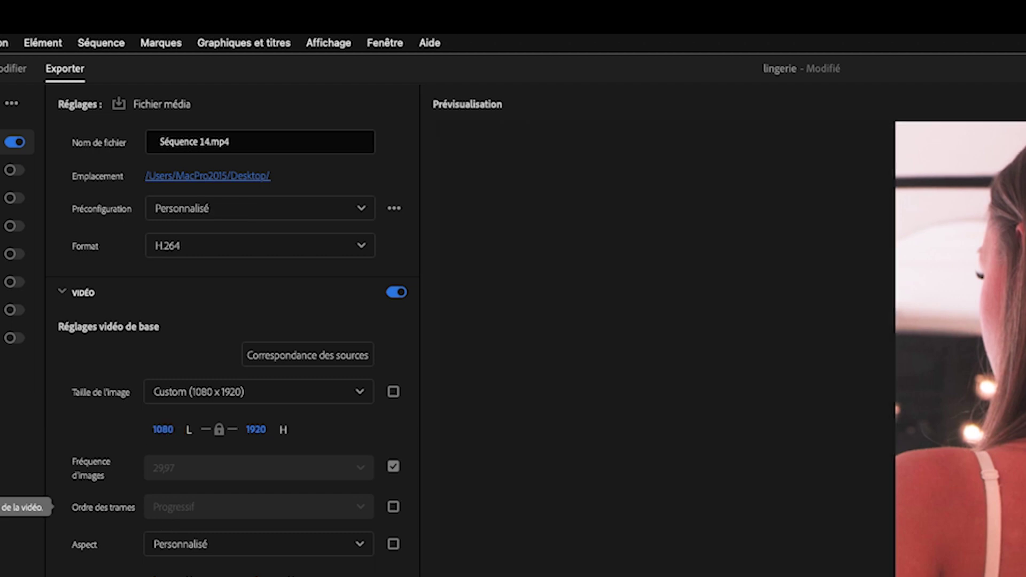
key("Tab")
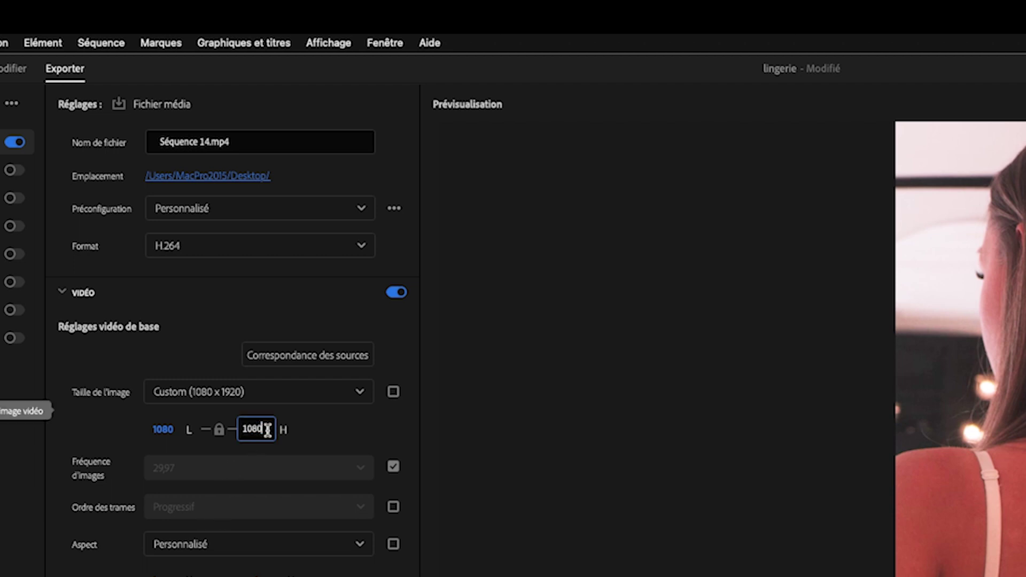
type("1920")
left_click(345, 431)
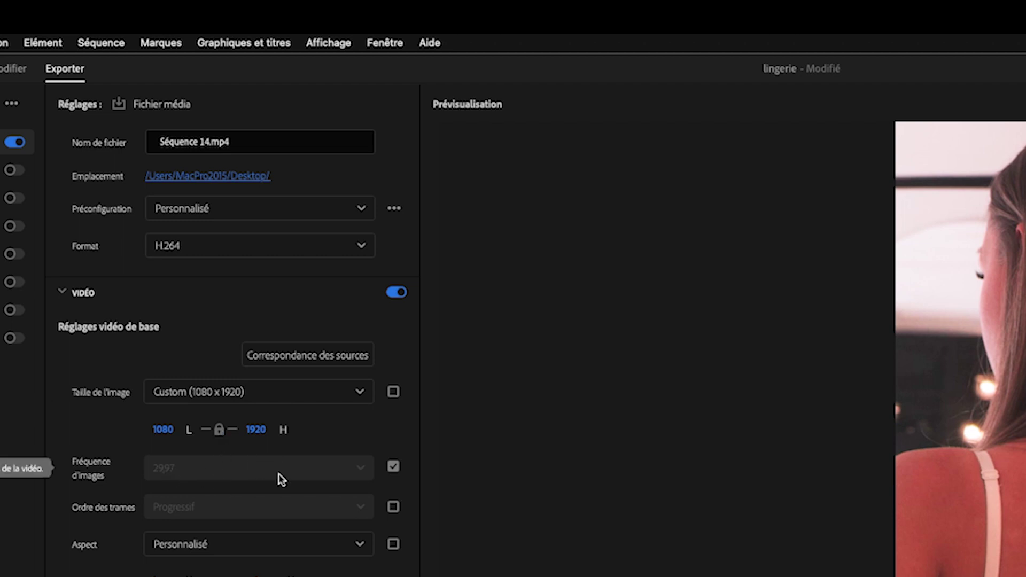
Step: Unlink the export frame rate from the source, keeping 29,97, and set the pixel aspect ratio to square pixels (1,0)
left_click(394, 467)
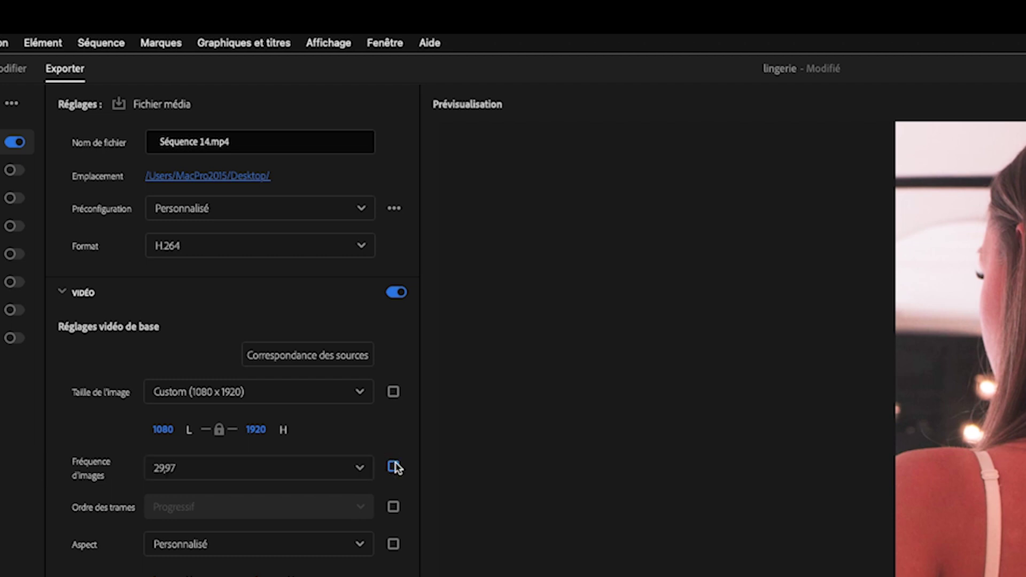
left_click(304, 470)
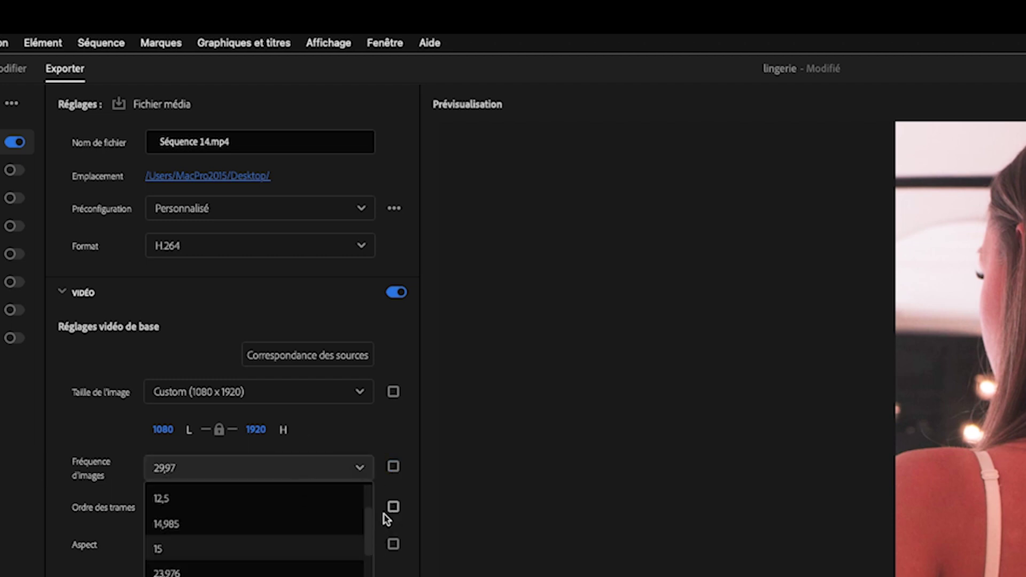
left_click(369, 561)
left_click_drag(368, 563, 369, 564)
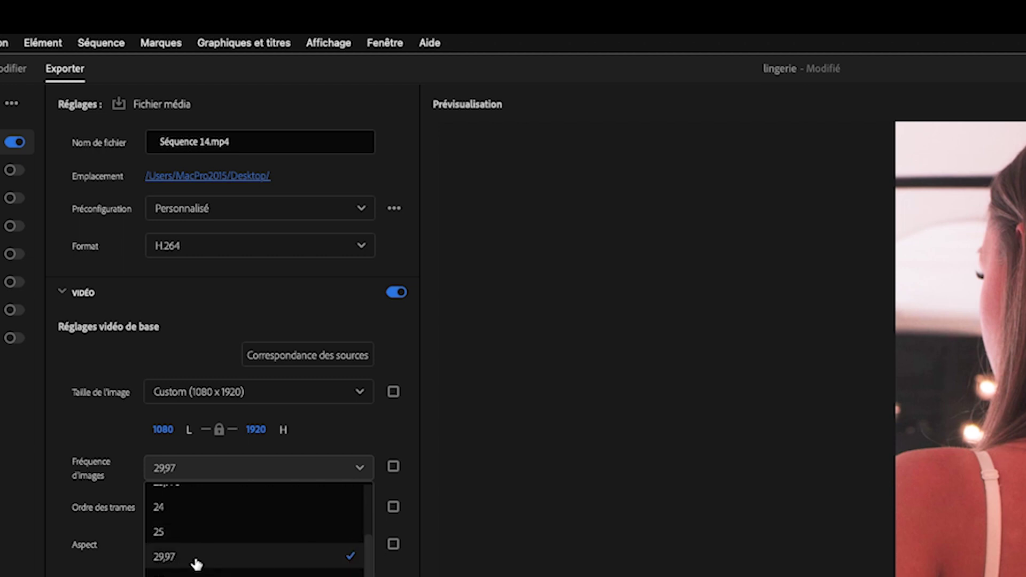
left_click(380, 575)
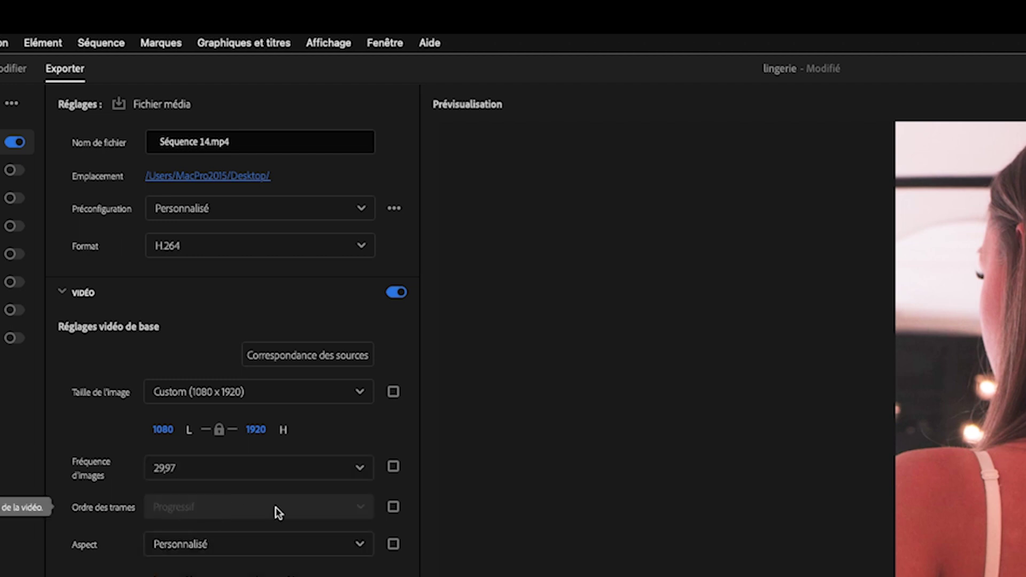
left_click(360, 544)
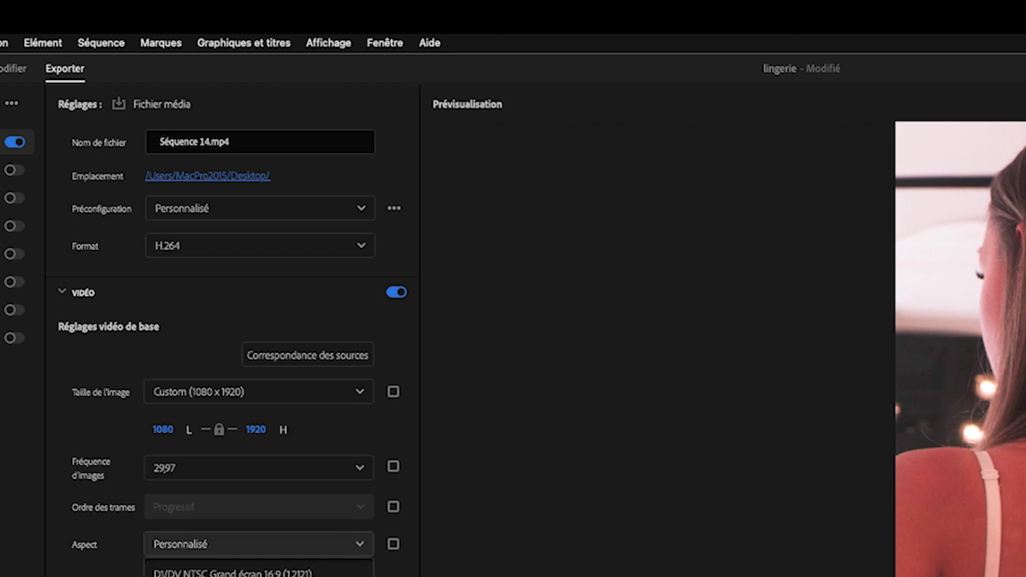
scroll(353, 575, "up", 3)
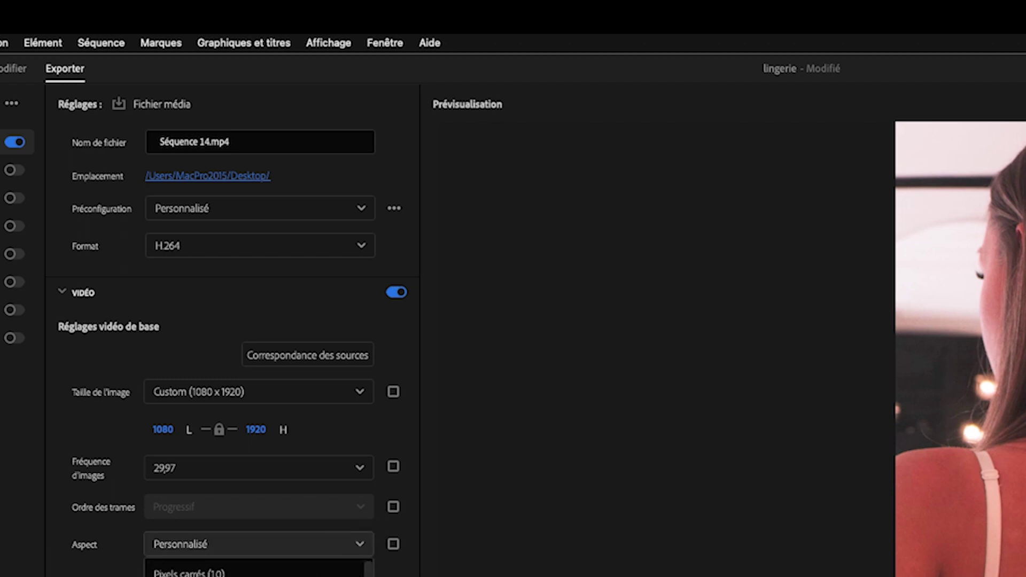
left_click(247, 572)
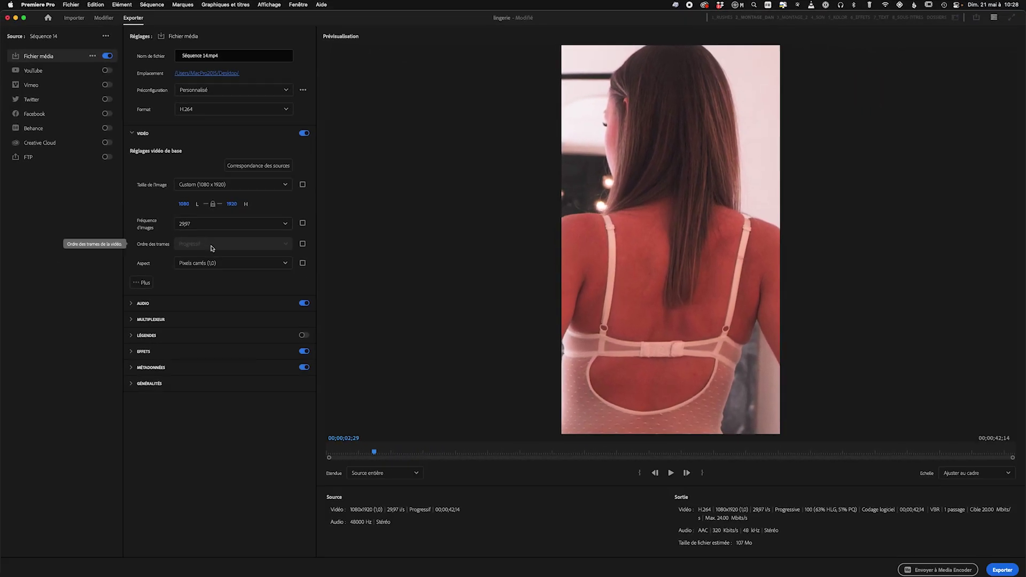
Step: Expand the additional video settings and examine the bitrate encoding options and the audio export settings
left_click(137, 283)
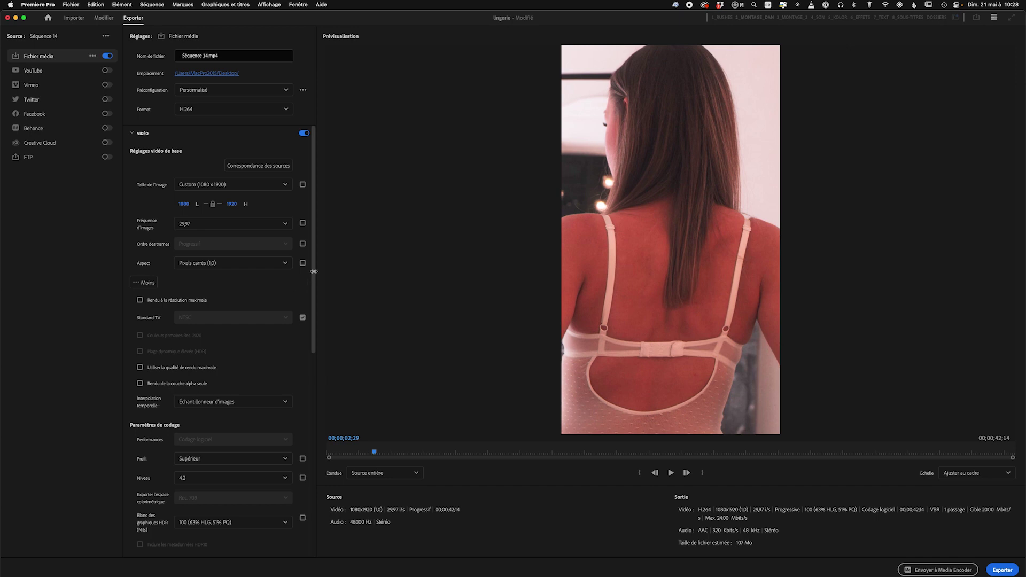
scroll(218, 379, "down", 10)
scroll(216, 387, "down", 2)
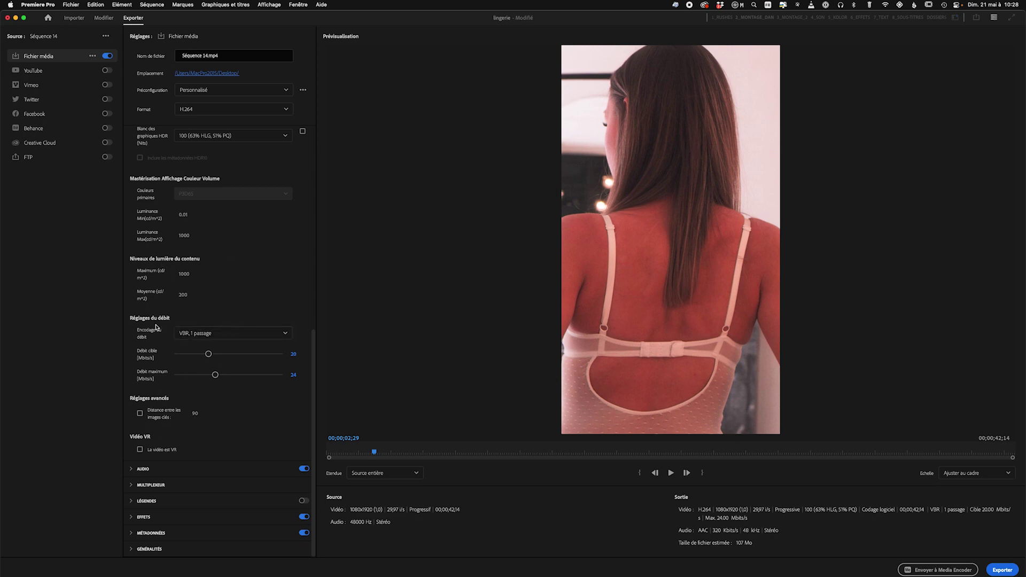
left_click(223, 335)
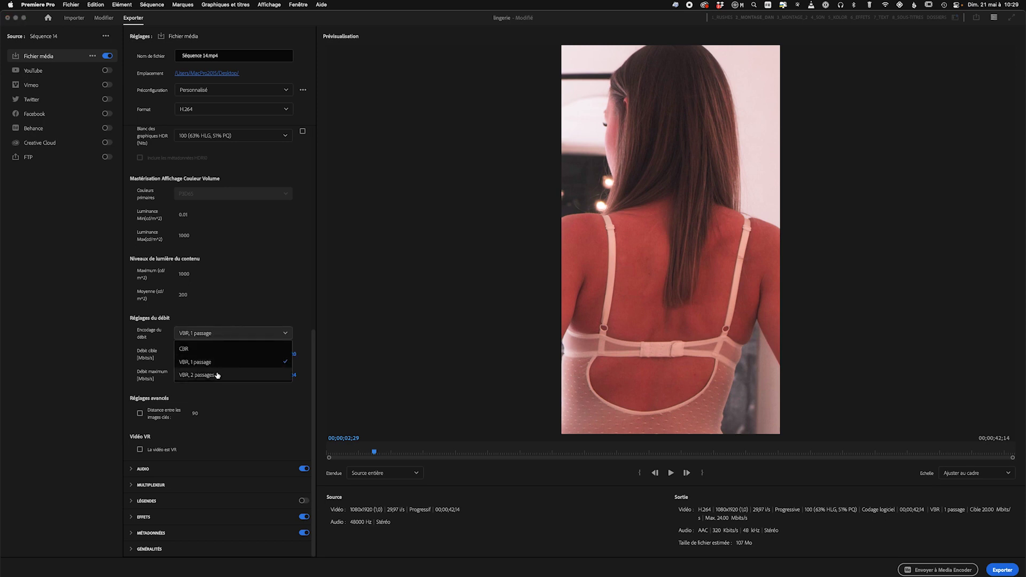
left_click(249, 278)
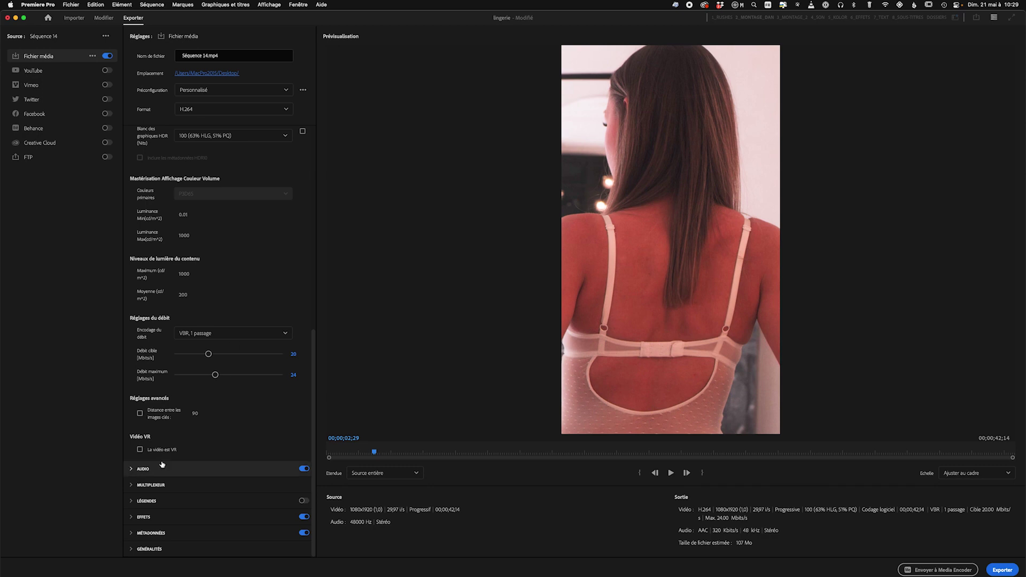
left_click(131, 469)
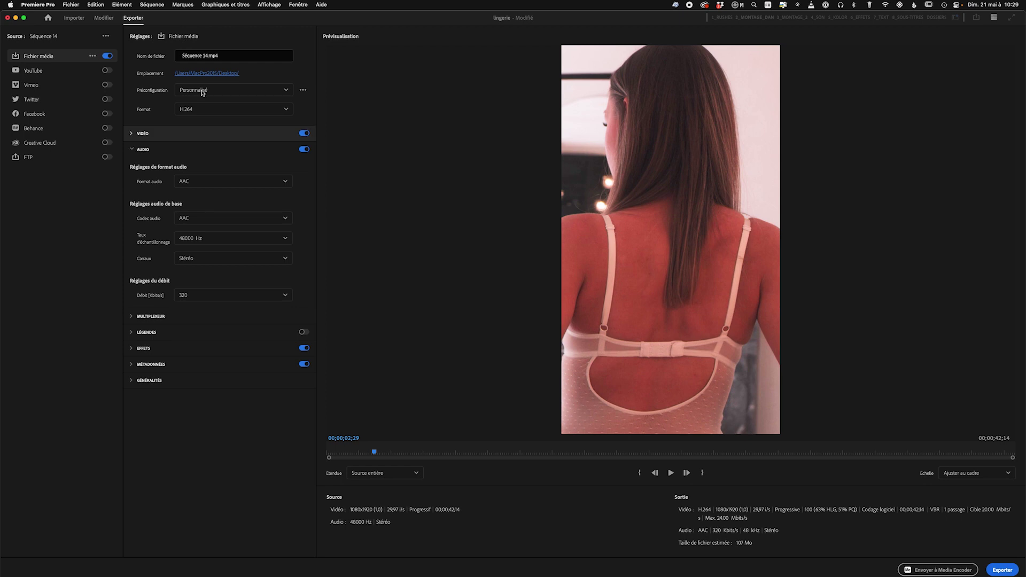
left_click(303, 90)
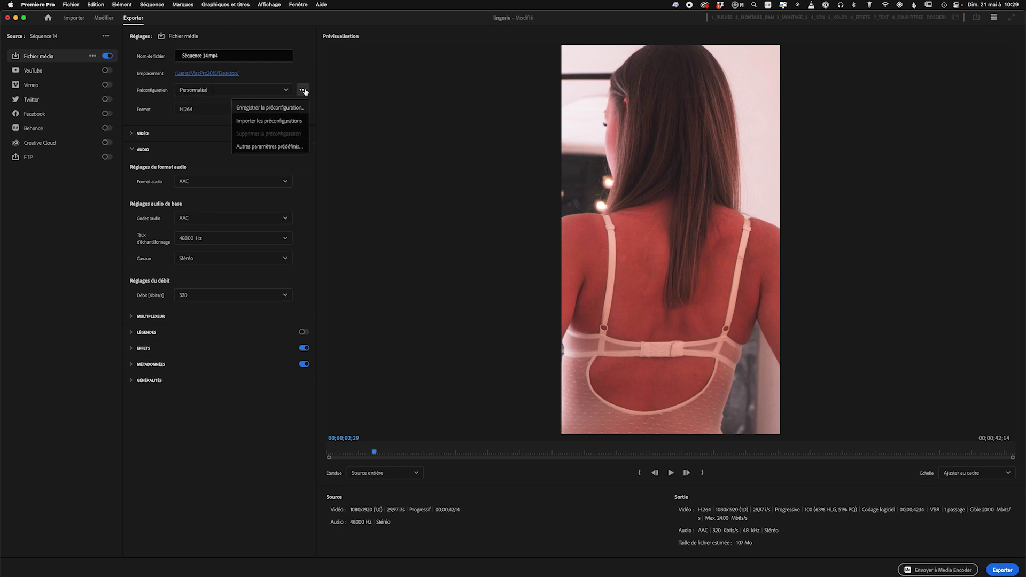
left_click(282, 108)
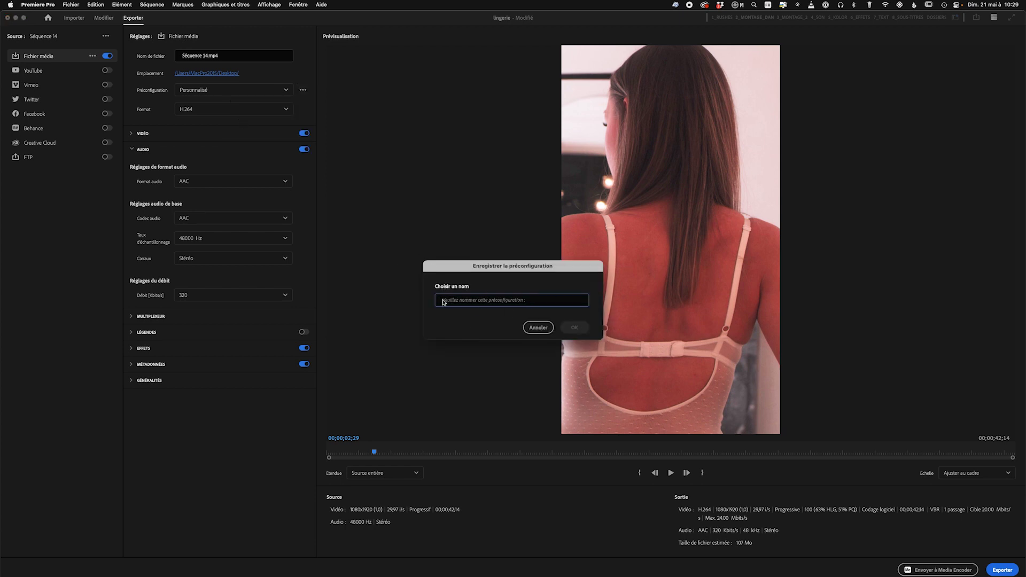
left_click(537, 332)
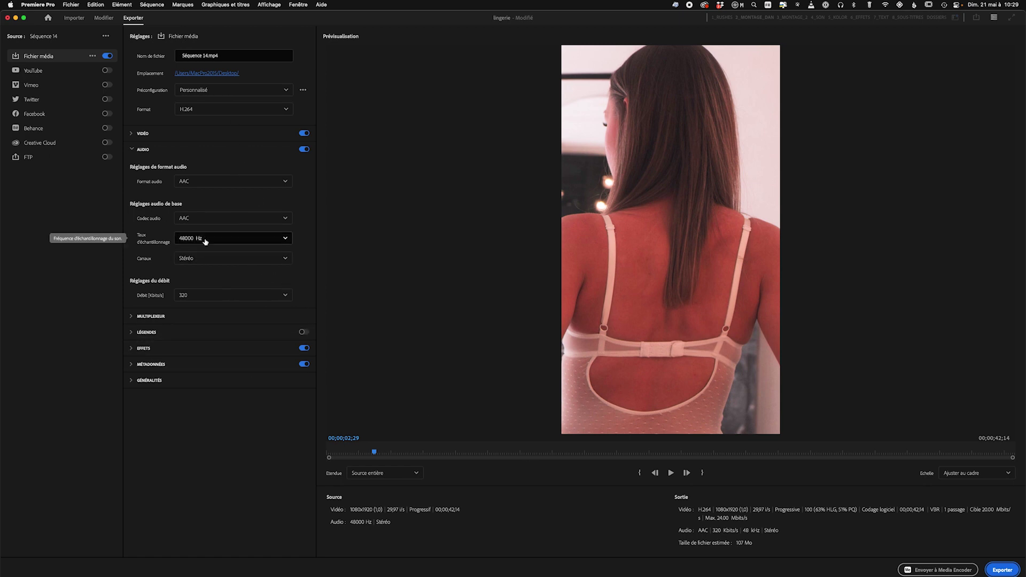
Step: Leave the export settings and return to editing Séquence 14
left_click(104, 18)
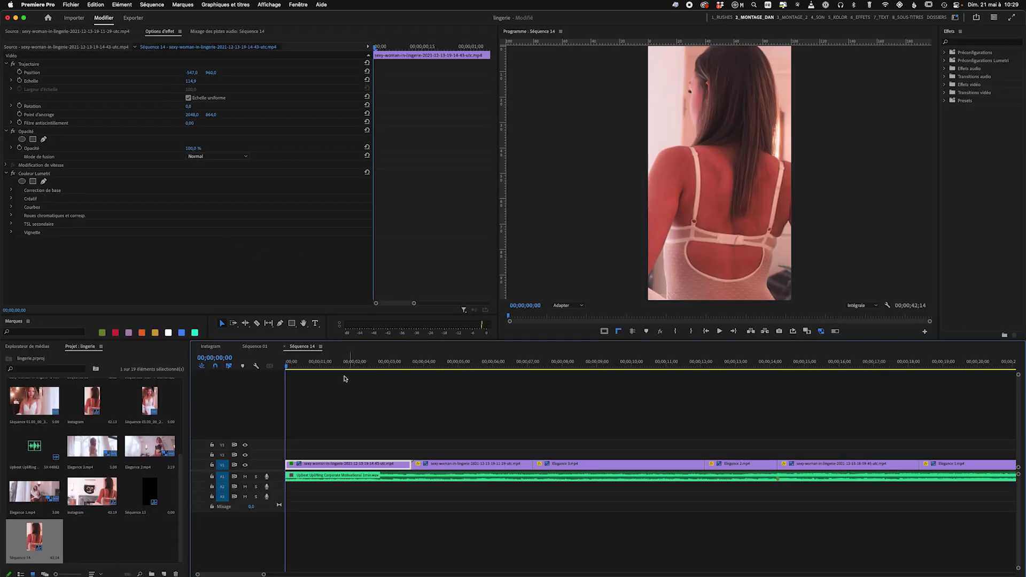
Step: Apply the Instagram export preset to Séquence 01 to preview the horizontal edit in the vertical frame, and return to editing
left_click(255, 346)
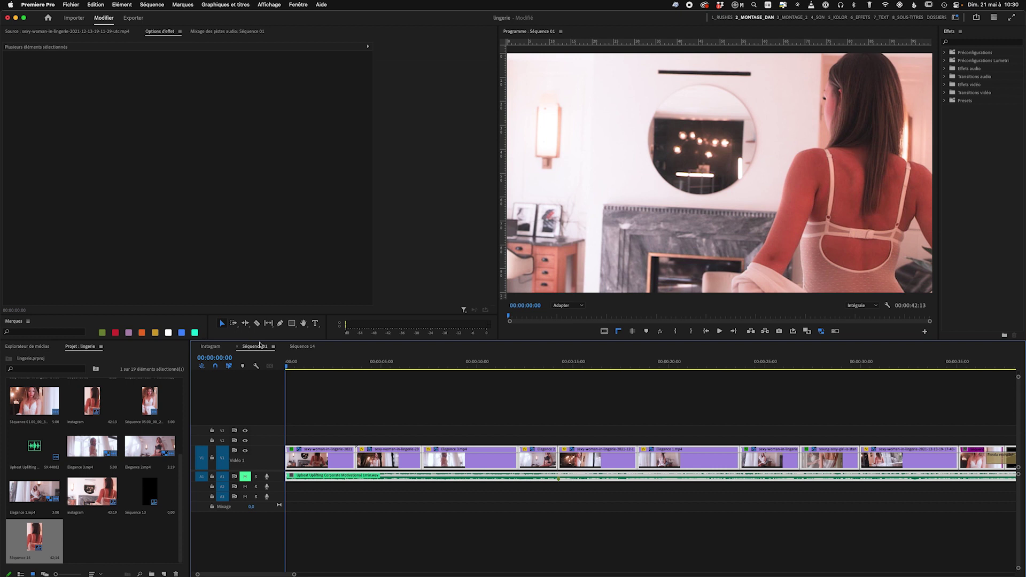
left_click(134, 18)
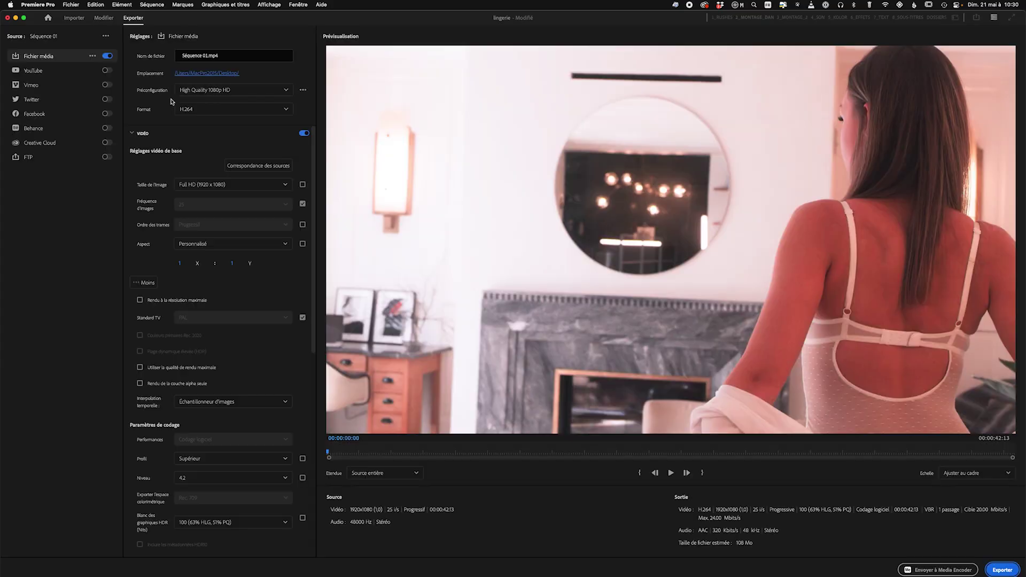
left_click(246, 91)
left_click(217, 134)
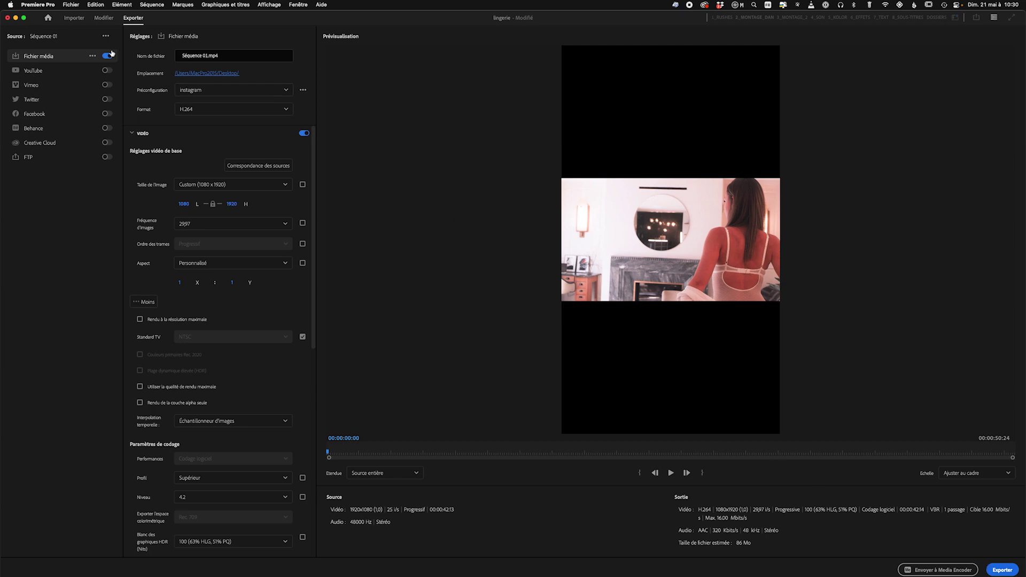
left_click(103, 18)
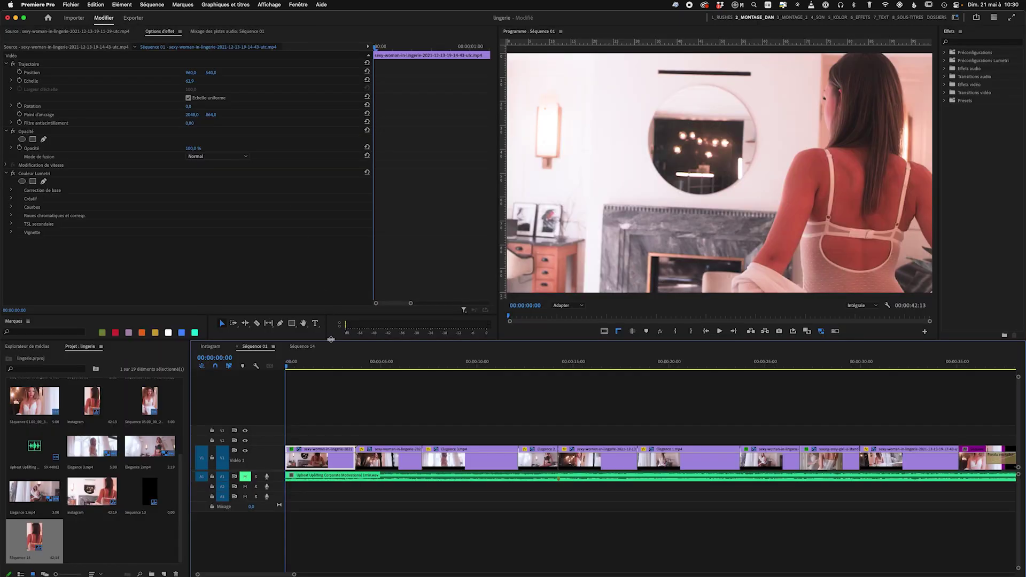
Step: Apply the Instagram export preset to Séquence 14 and scrub through the export preview to check its framing, returning to the start
left_click(303, 347)
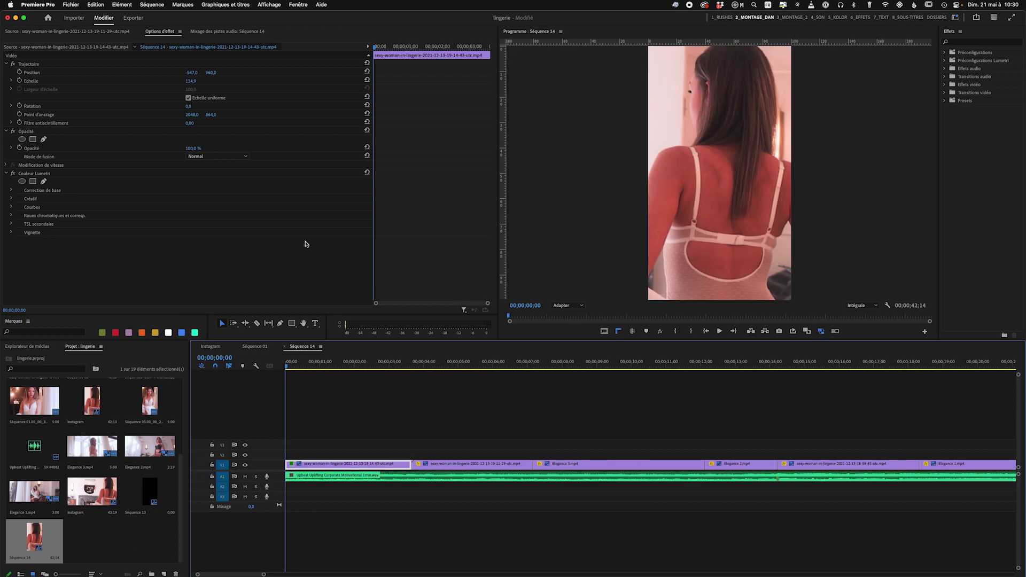
left_click(130, 19)
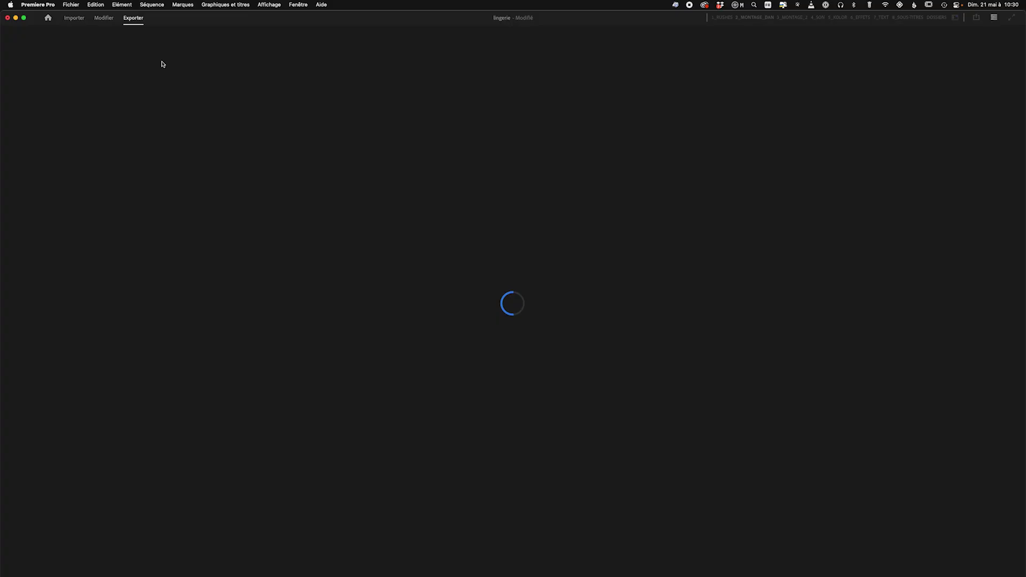
left_click(220, 93)
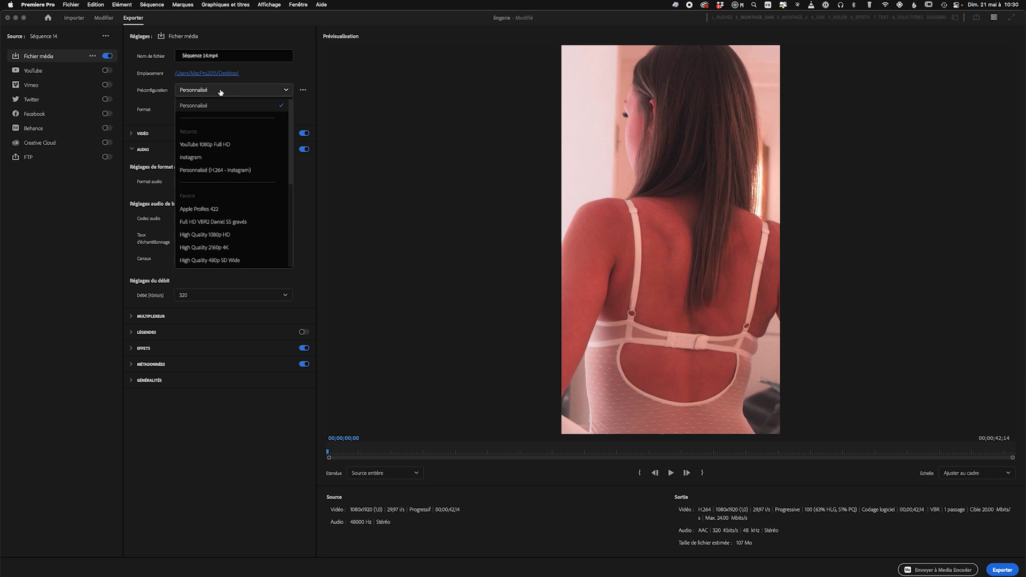
left_click(205, 157)
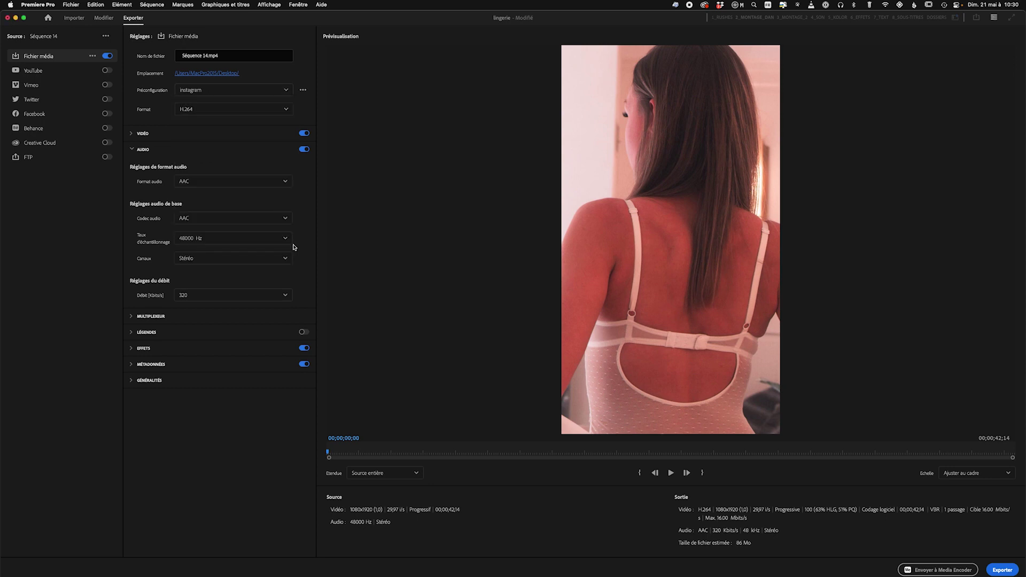
left_click_drag(327, 454, 508, 445)
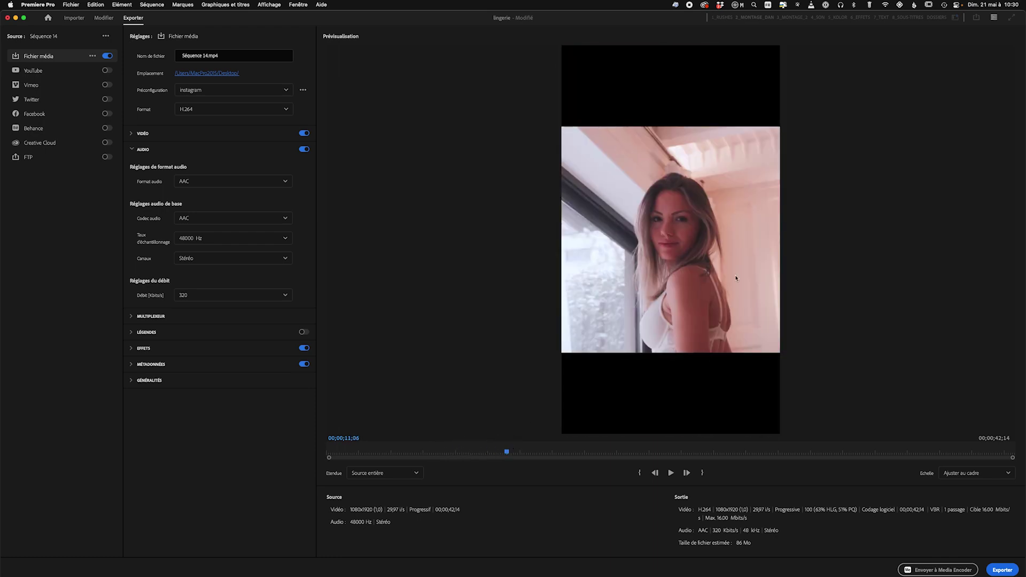
left_click_drag(507, 452, 318, 452)
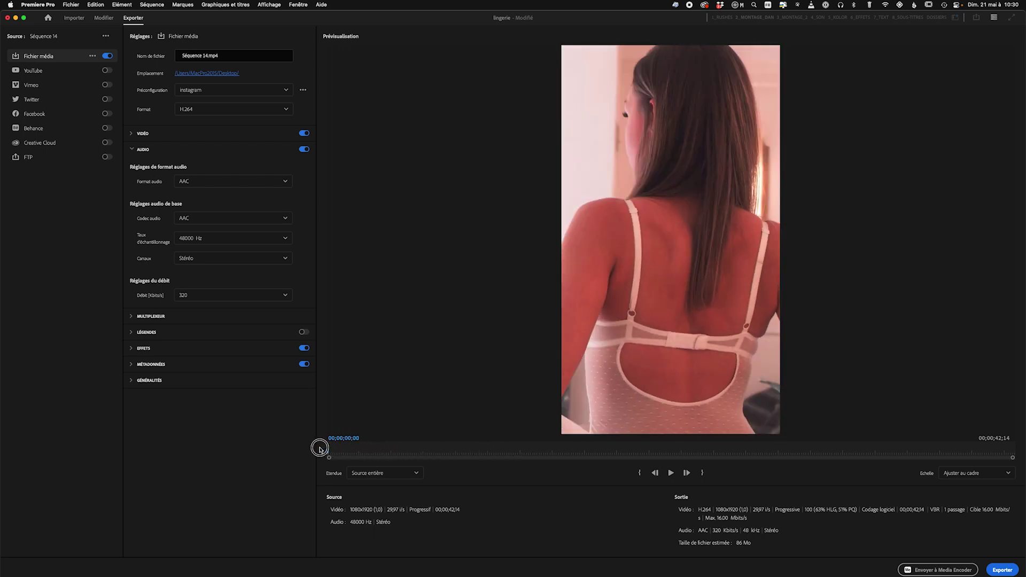